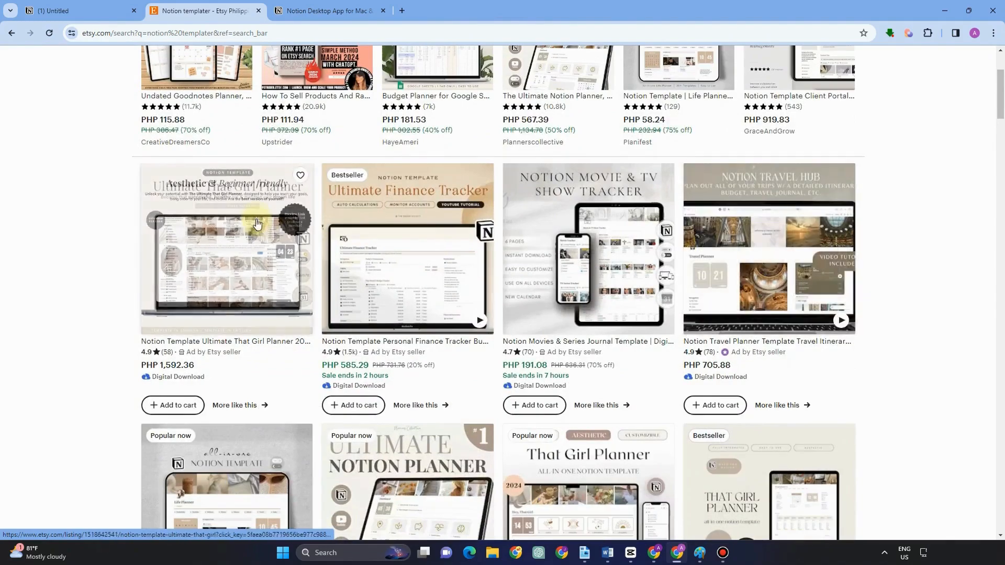
# Step: Browse the Etsy search results for Notion templates, examining the planner and tracker listings, their designs and prices
pyautogui.scroll(-3, 429, 235)
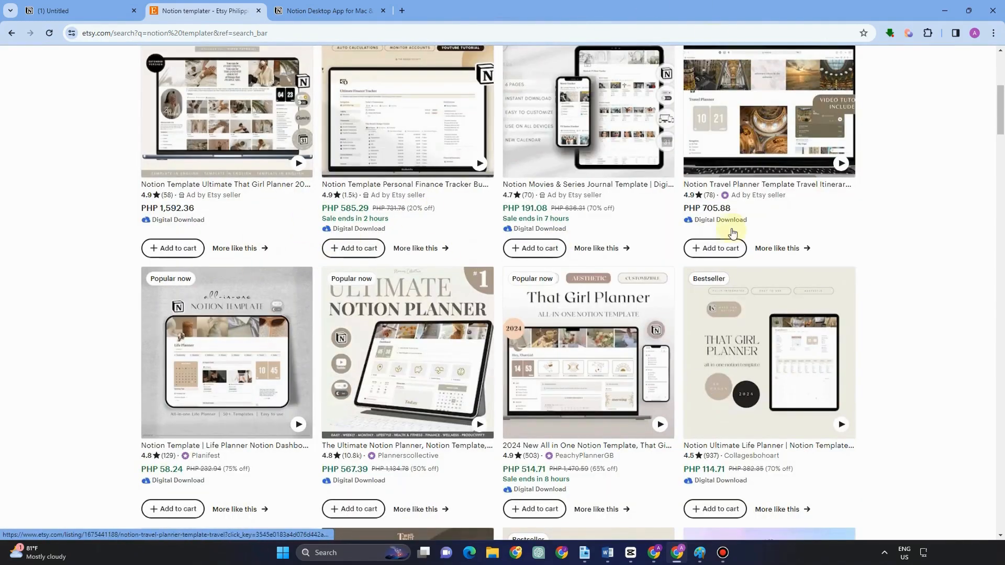
pyautogui.scroll(-10, 731, 226)
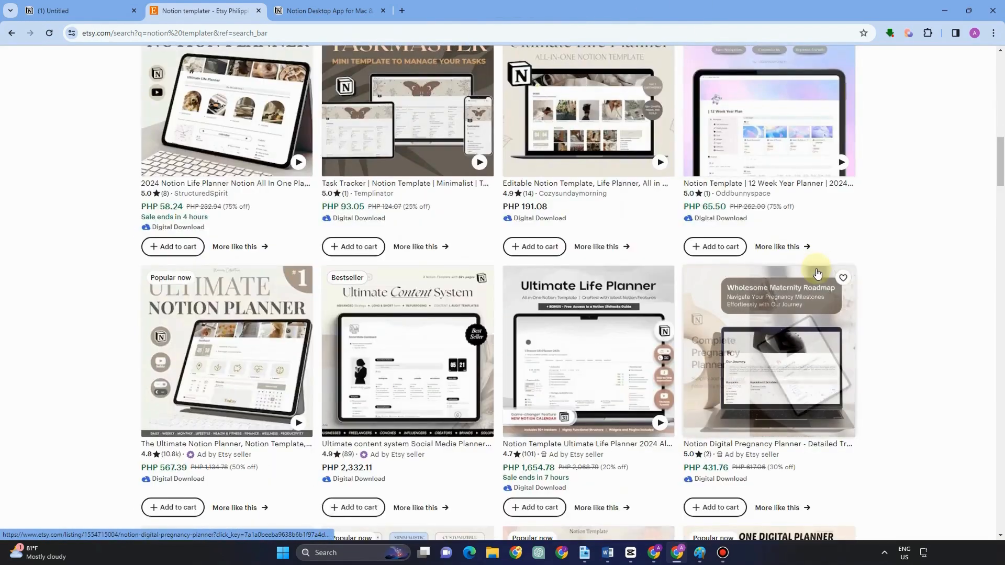
pyautogui.scroll(-5, 817, 273)
pyautogui.scroll(5, 818, 273)
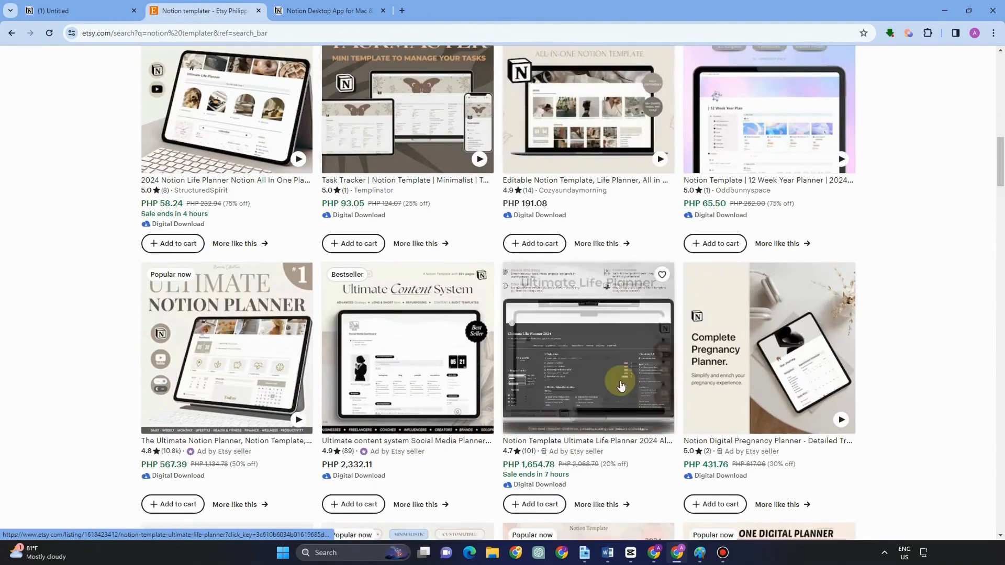
pyautogui.scroll(-2, 575, 381)
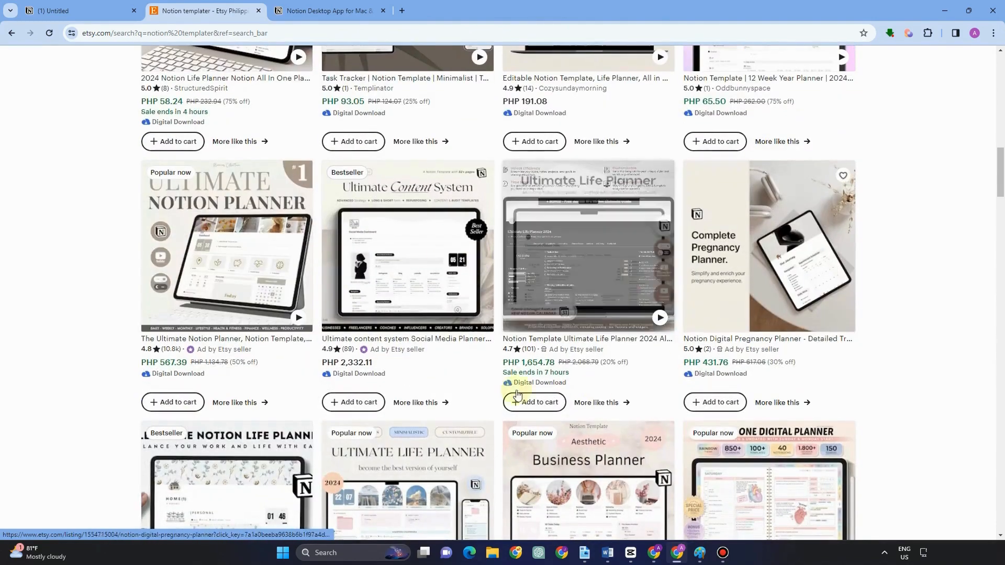
pyautogui.scroll(-7, 471, 387)
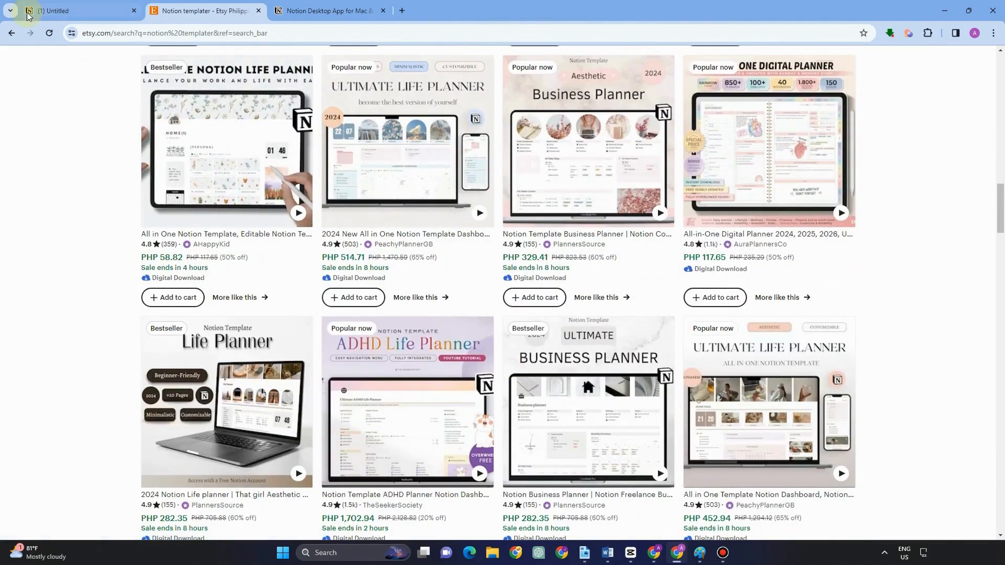
# Step: Switch to the Notion website, enter the free workspace, and set the account's appearance to Dark
pyautogui.hotkey('ctrl', 'Tab')
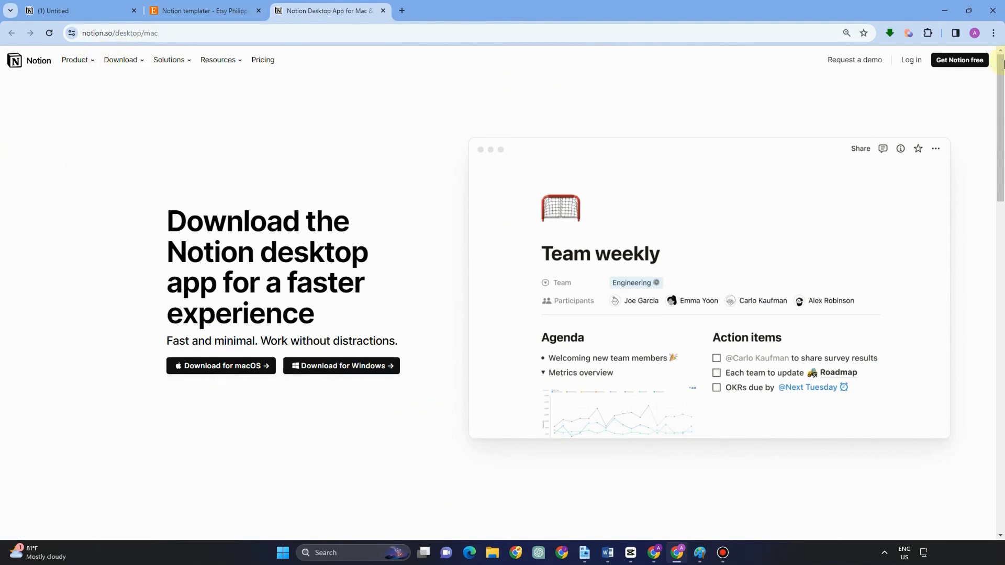
pyautogui.click(950, 60)
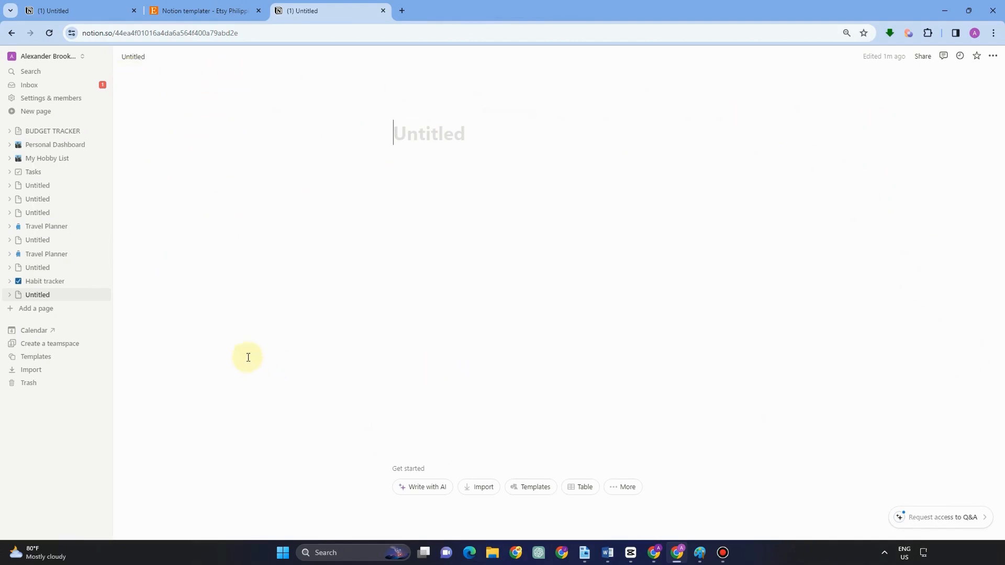
pyautogui.click(47, 98)
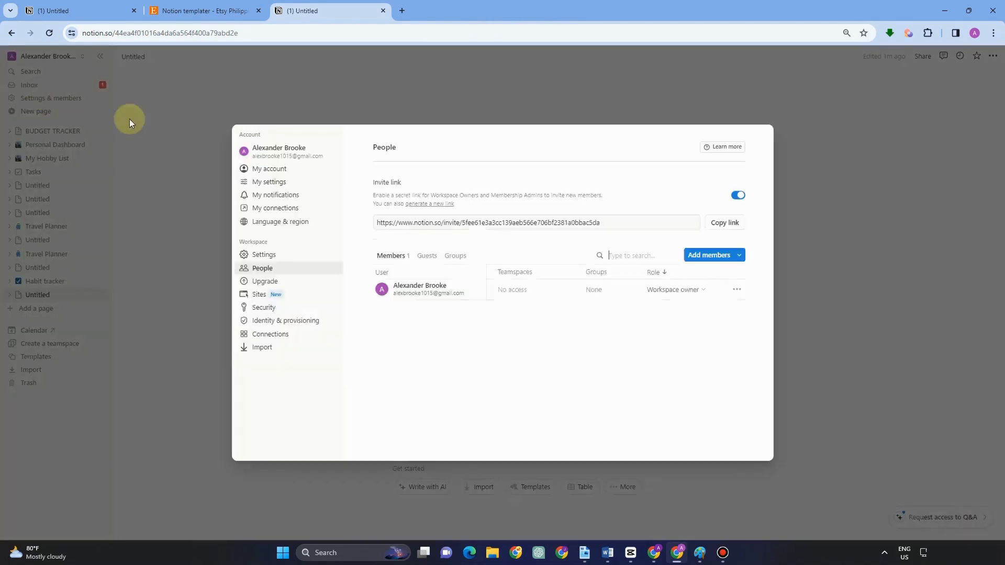
pyautogui.click(282, 183)
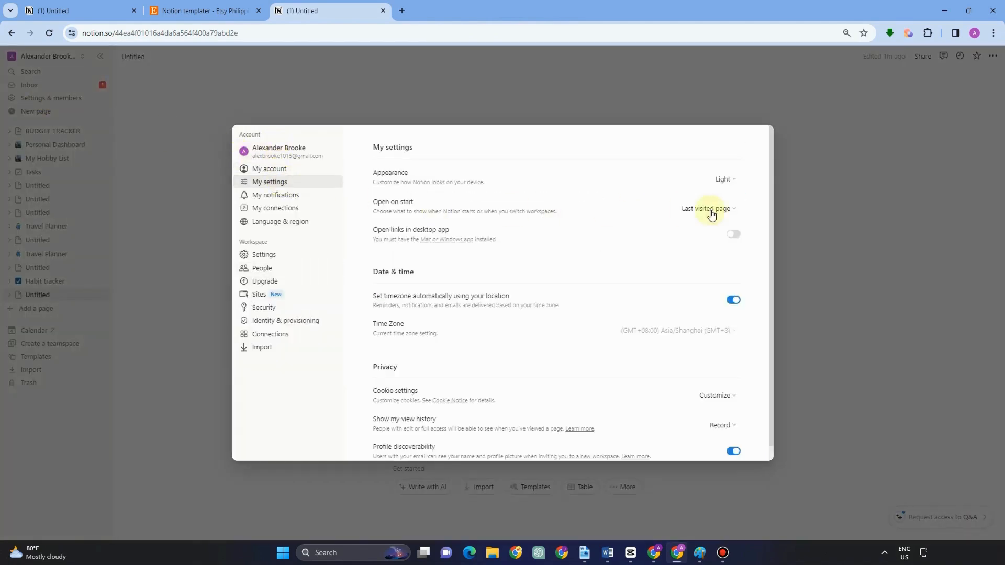
pyautogui.click(735, 181)
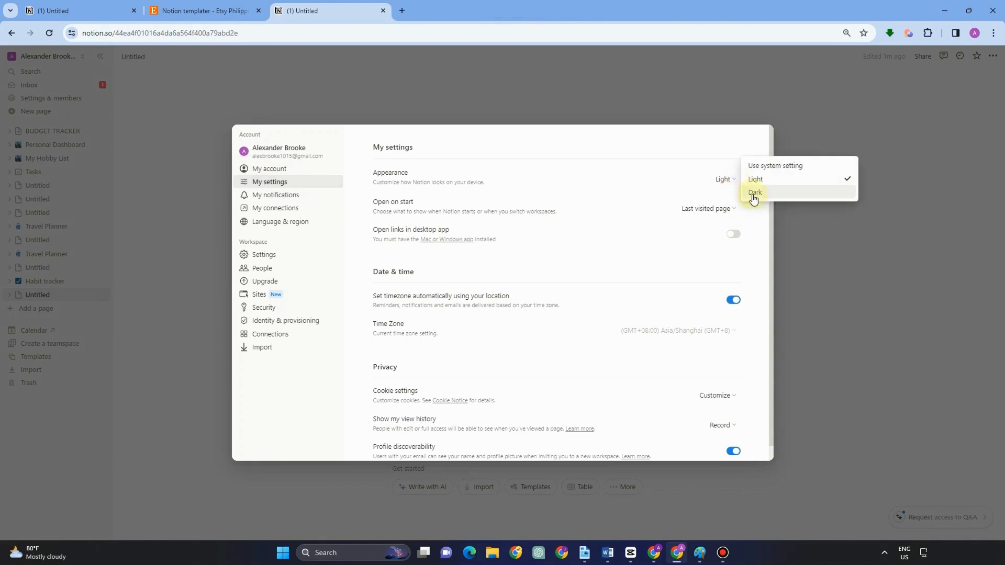
pyautogui.click(754, 193)
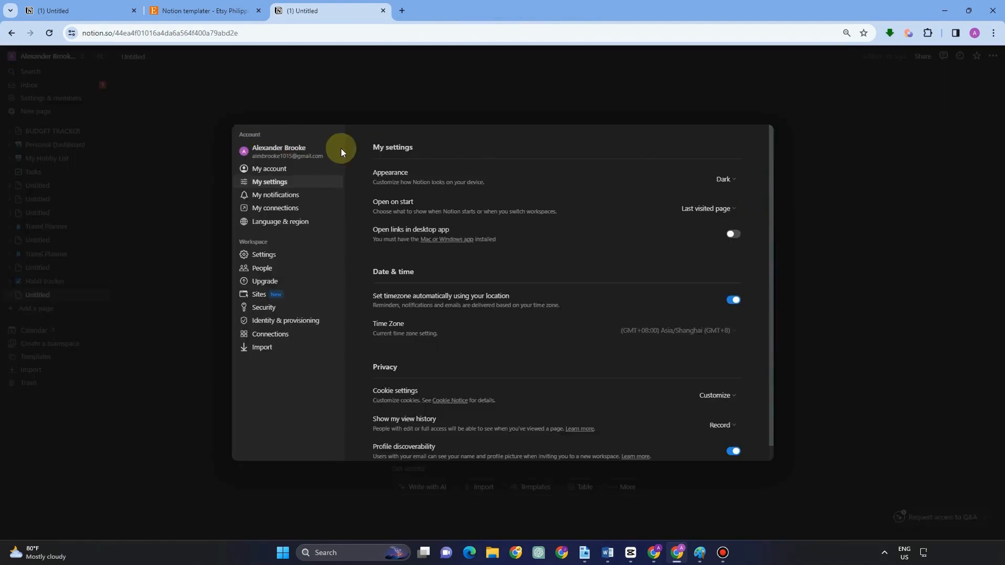
pyautogui.click(156, 152)
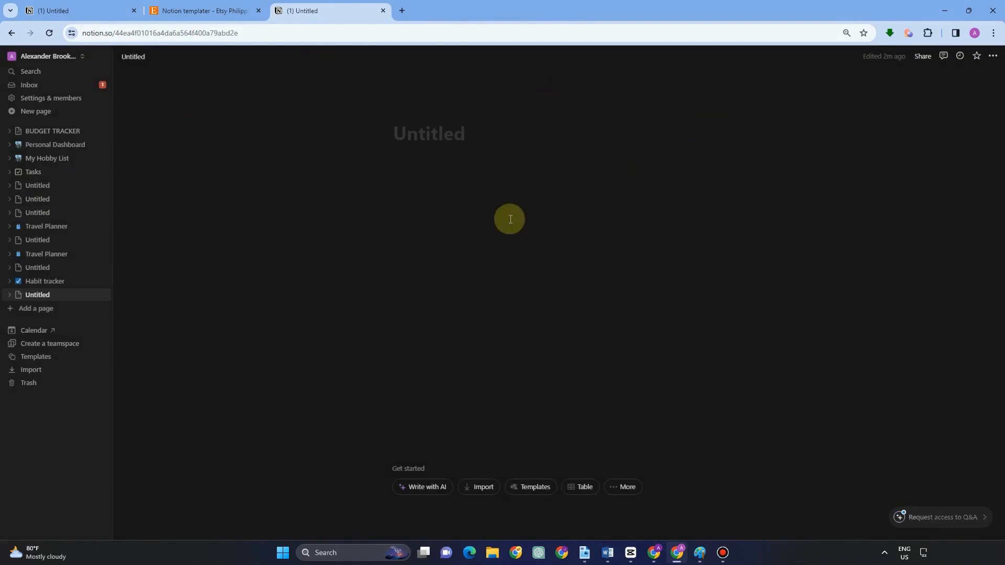
# Step: Add a cover image to the untitled page
pyautogui.moveTo(398, 121)
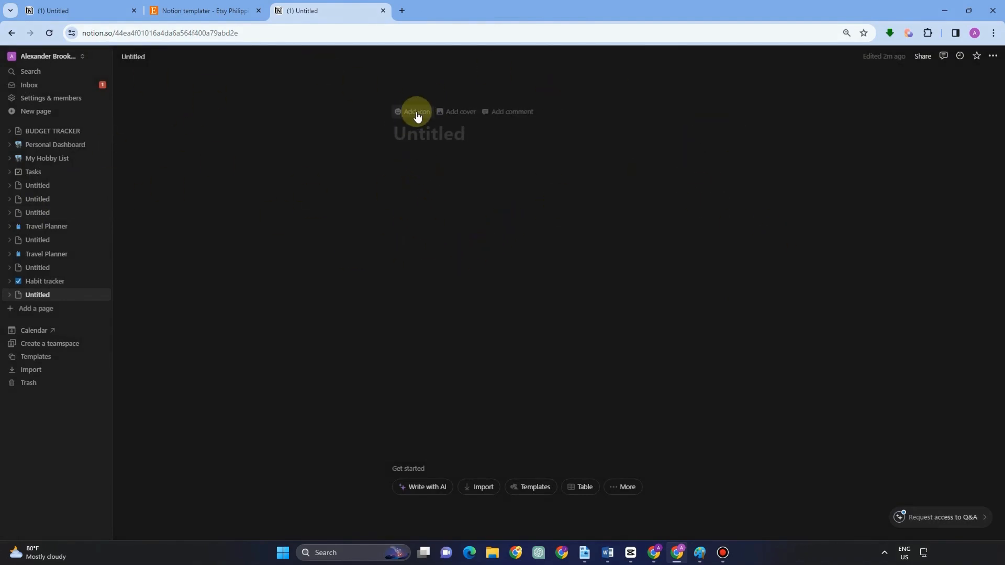
pyautogui.click(460, 113)
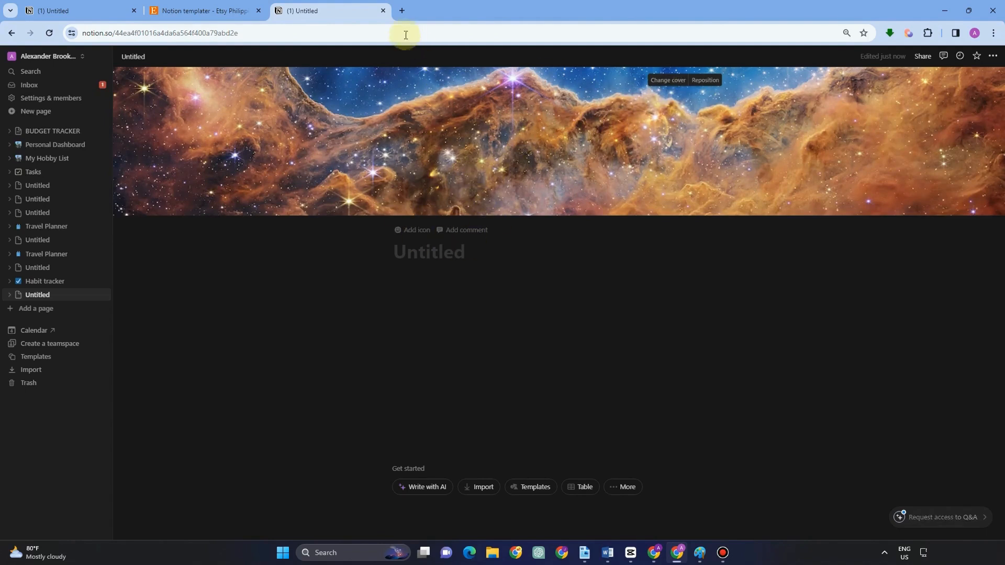
# Step: Open the GIPHY website in a new browser tab and search it for "weekly planner"
pyautogui.click(403, 11)
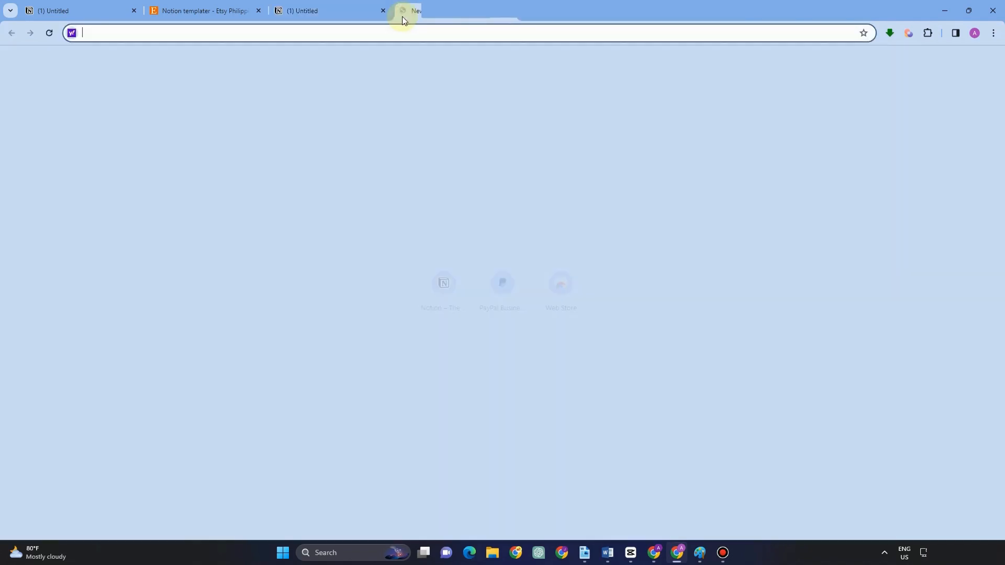
pyautogui.write('gip[')
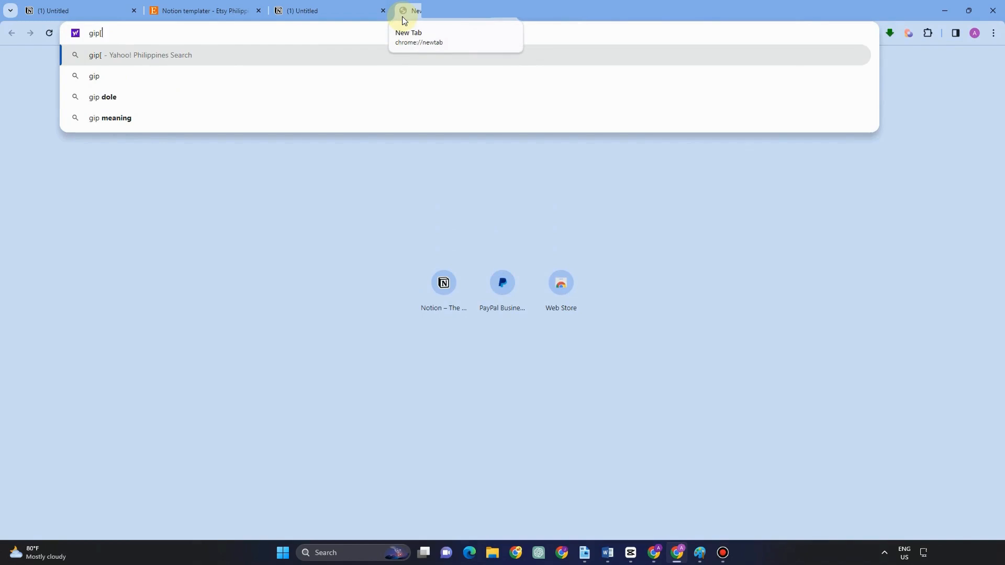
pyautogui.press('BackSpace')
pyautogui.write('hy')
pyautogui.press('Return')
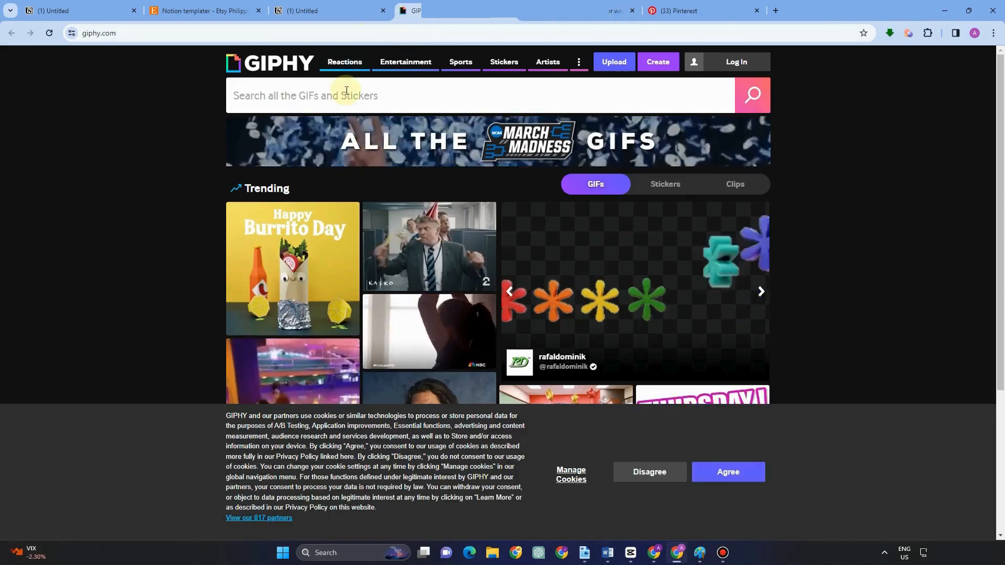
pyautogui.click(346, 91)
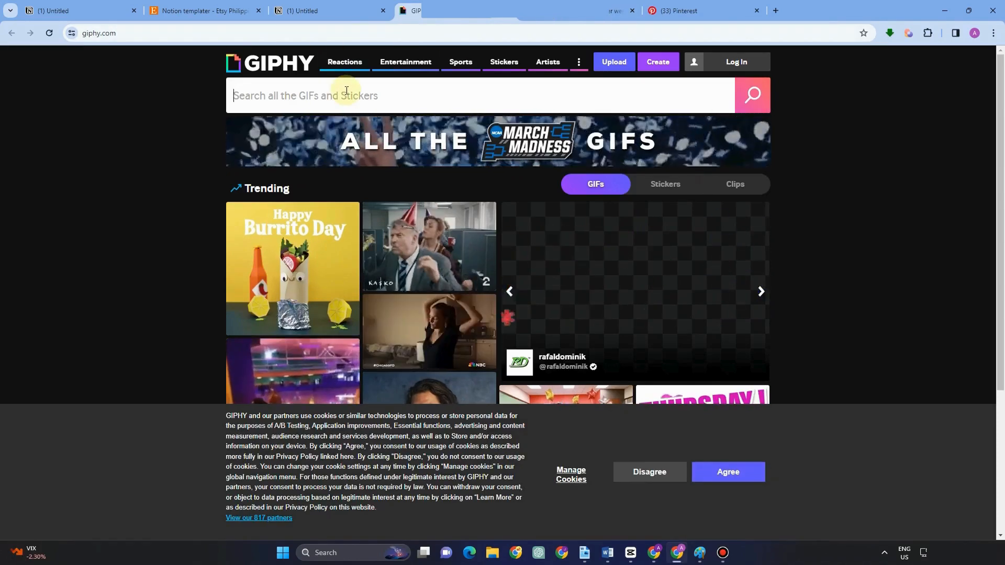
pyautogui.write('wee')
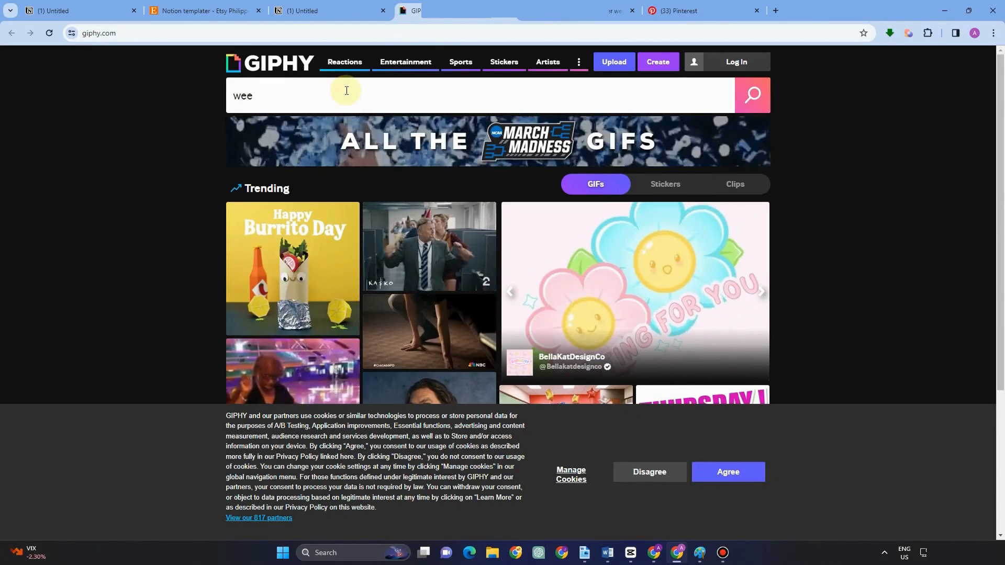
pyautogui.write('kly pl')
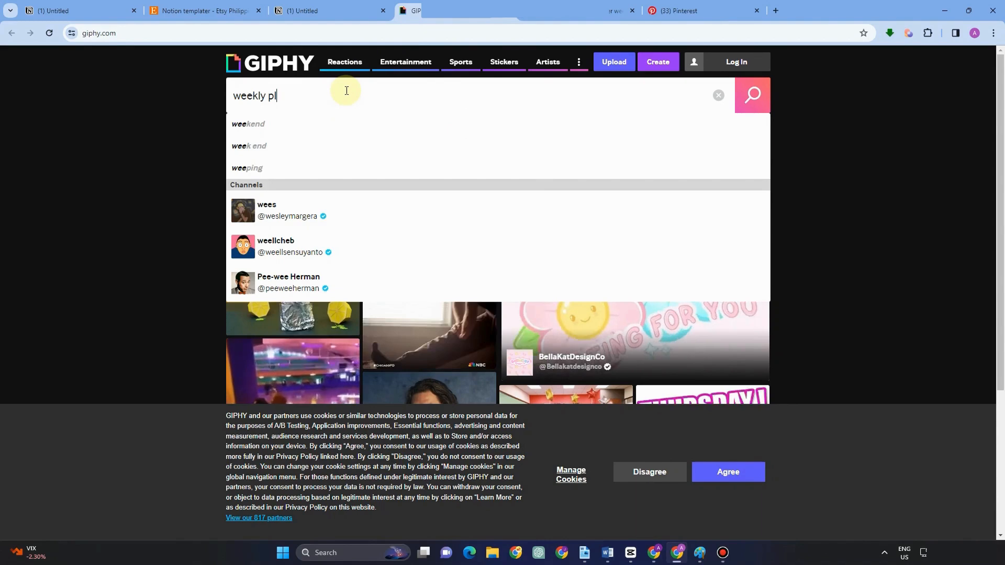
pyautogui.write('anner')
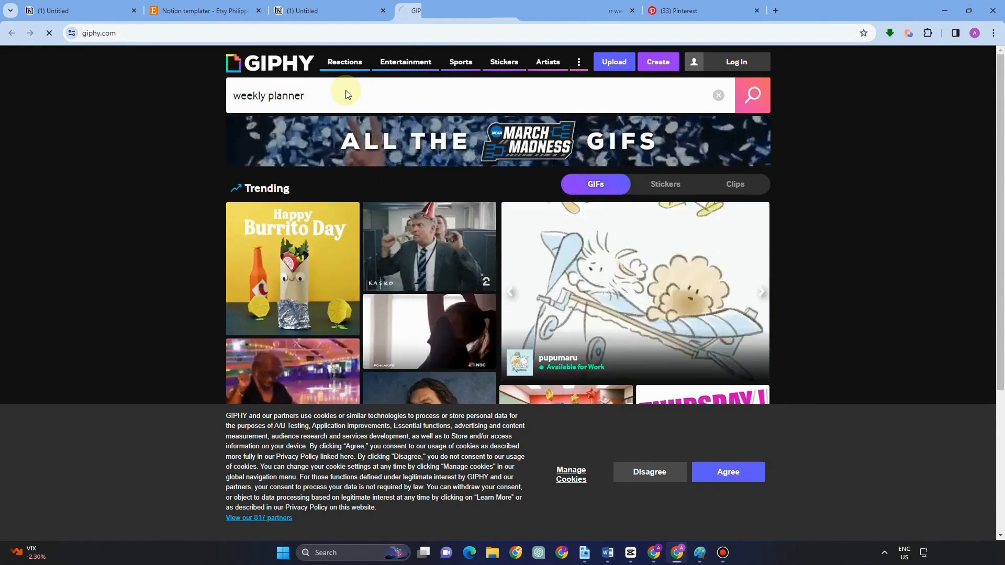
pyautogui.press('Return')
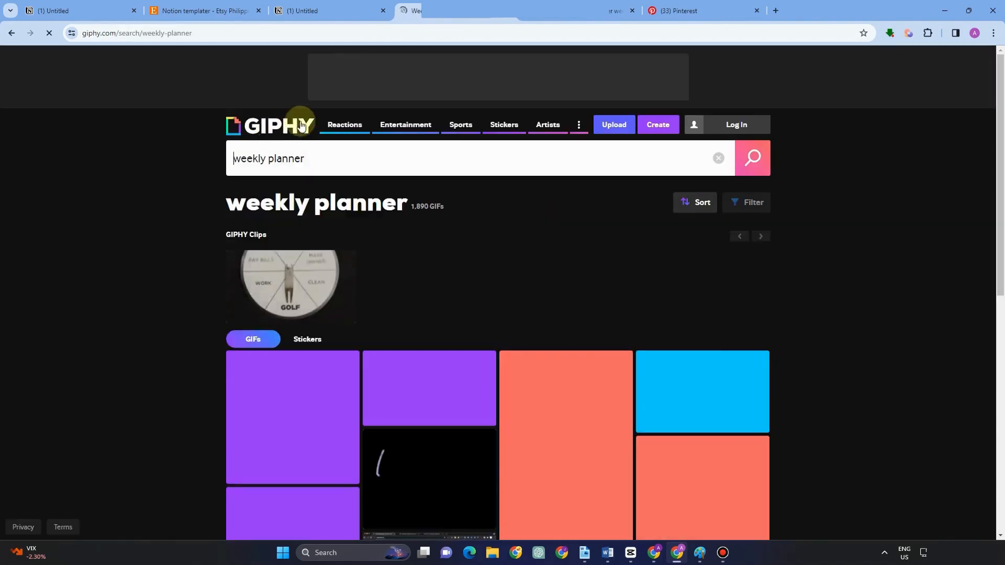
# Step: Open the Lavendaire planner GIF from the weekly planner results and copy its embed code
pyautogui.scroll(-5, 304, 247)
pyautogui.scroll(3, 547, 246)
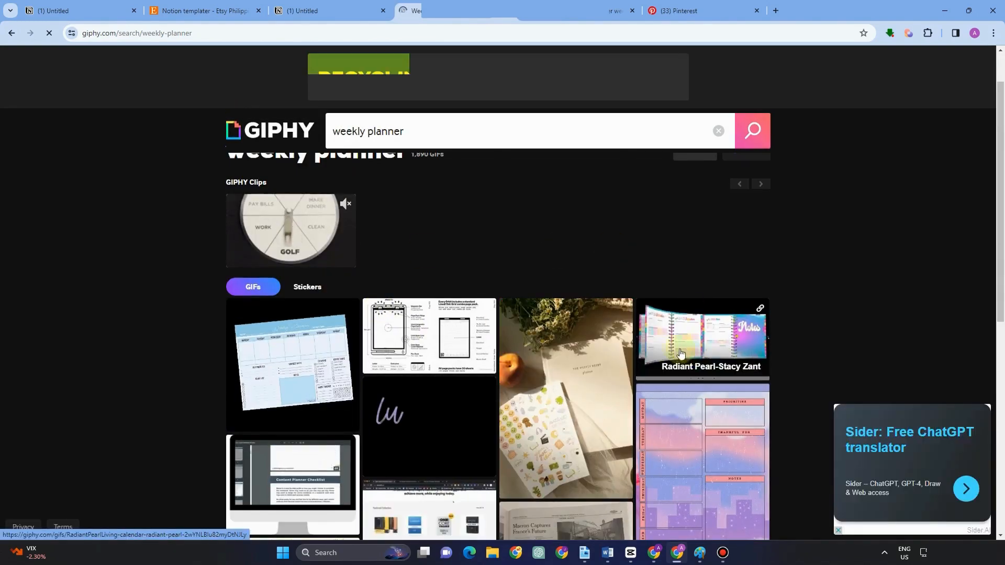
pyautogui.scroll(-2, 566, 352)
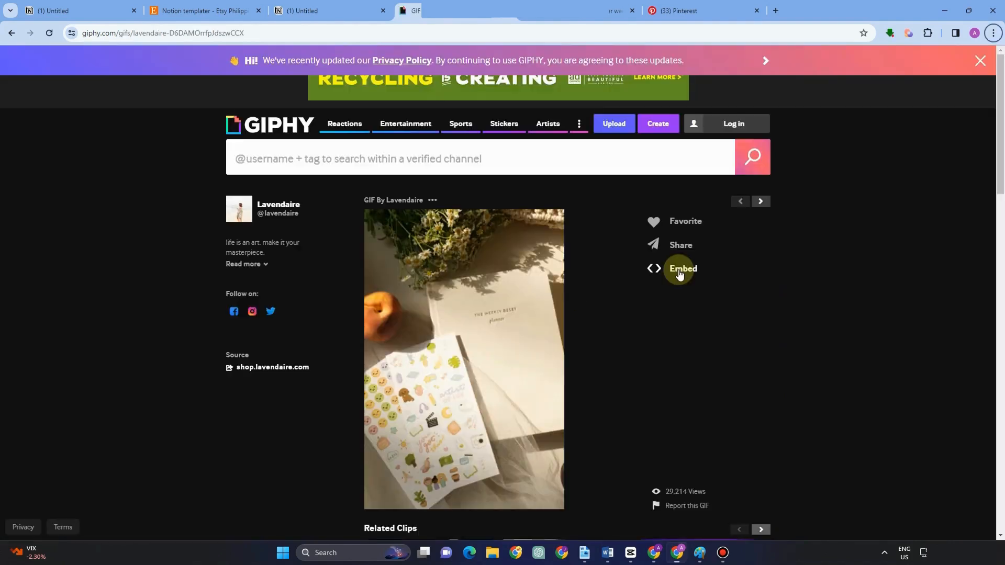
pyautogui.click(678, 269)
pyautogui.click(506, 352)
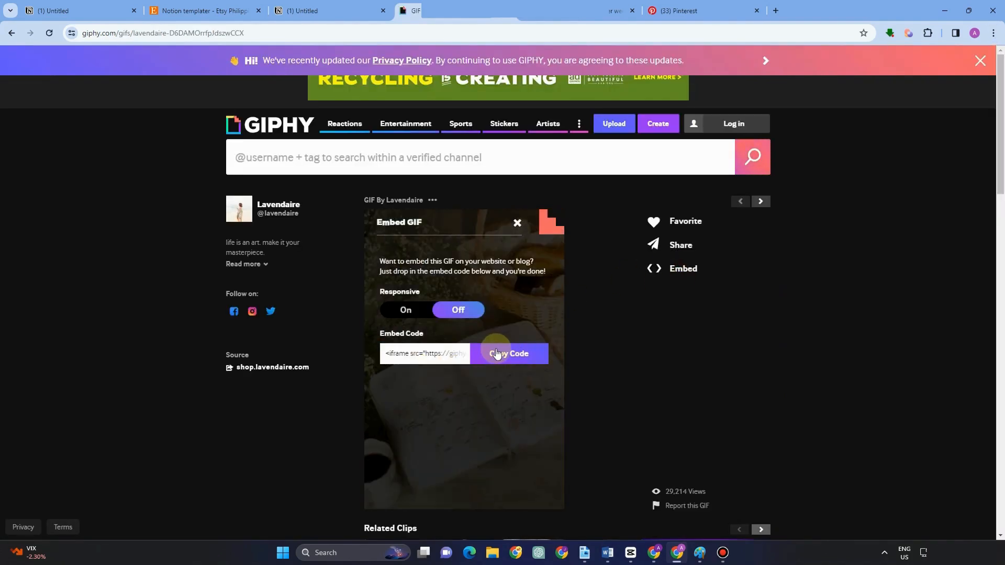
# Step: Look over the Yahoo weekly planner image results and the Pinterest weekly planner board, and close the Pinterest page
pyautogui.click(582, 17)
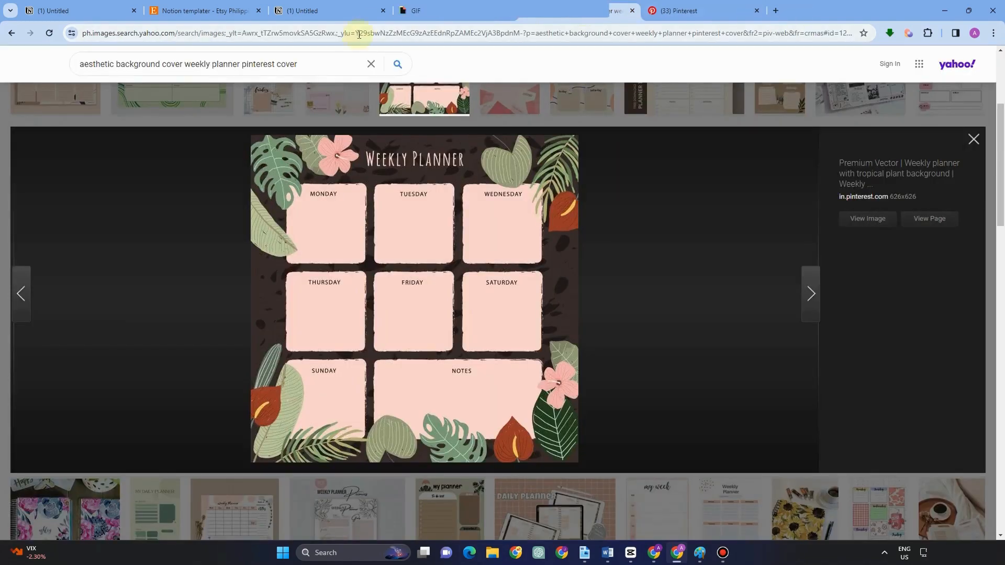
pyautogui.scroll(2, 403, 183)
pyautogui.scroll(-3, 523, 193)
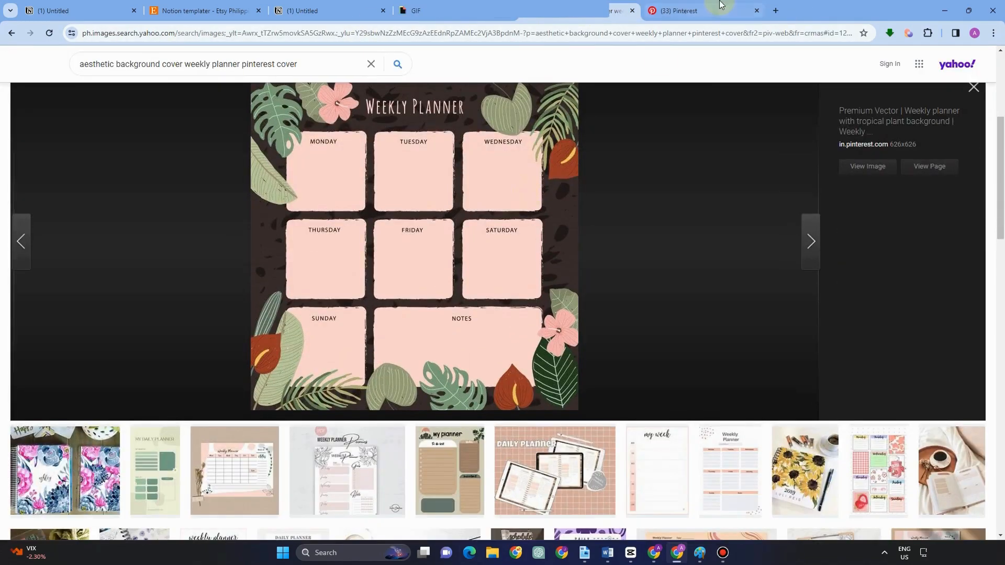
pyautogui.click(721, 5)
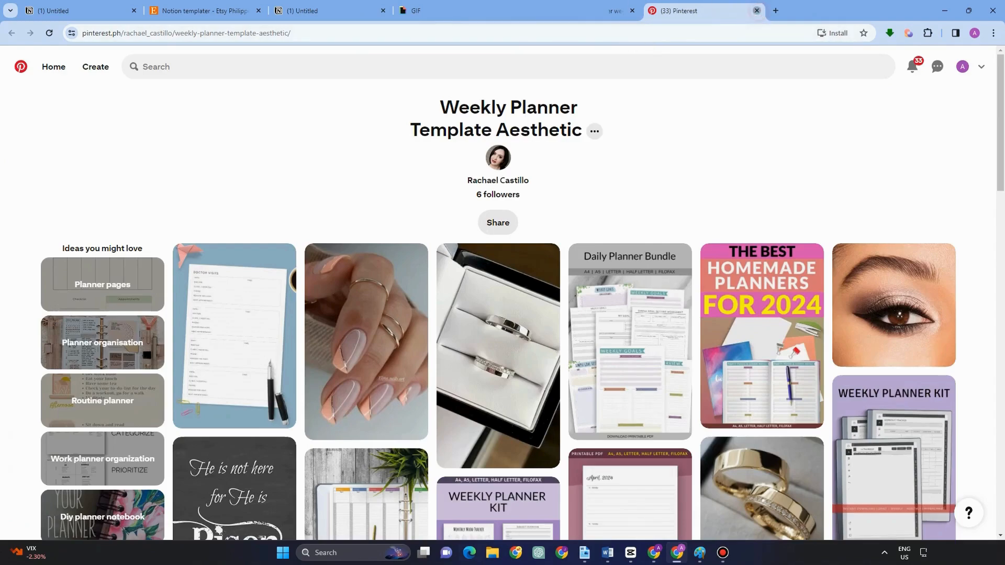
pyautogui.click(756, 11)
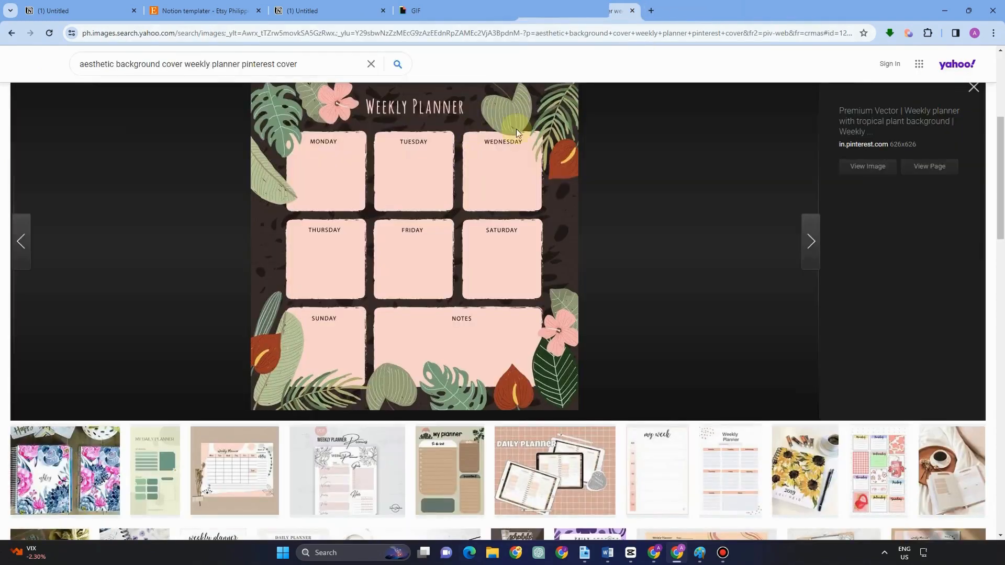
# Step: Copy the embed code of the Lavendaire GIF on GIPHY and try to set it as the Notion page's cover by image link
pyautogui.click(447, 16)
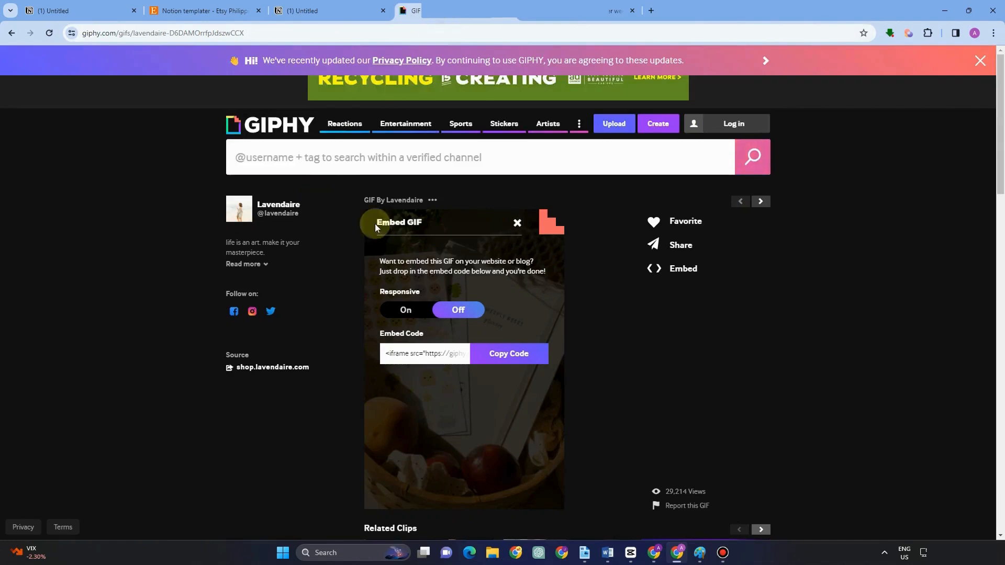
pyautogui.click(512, 354)
pyautogui.click(335, 9)
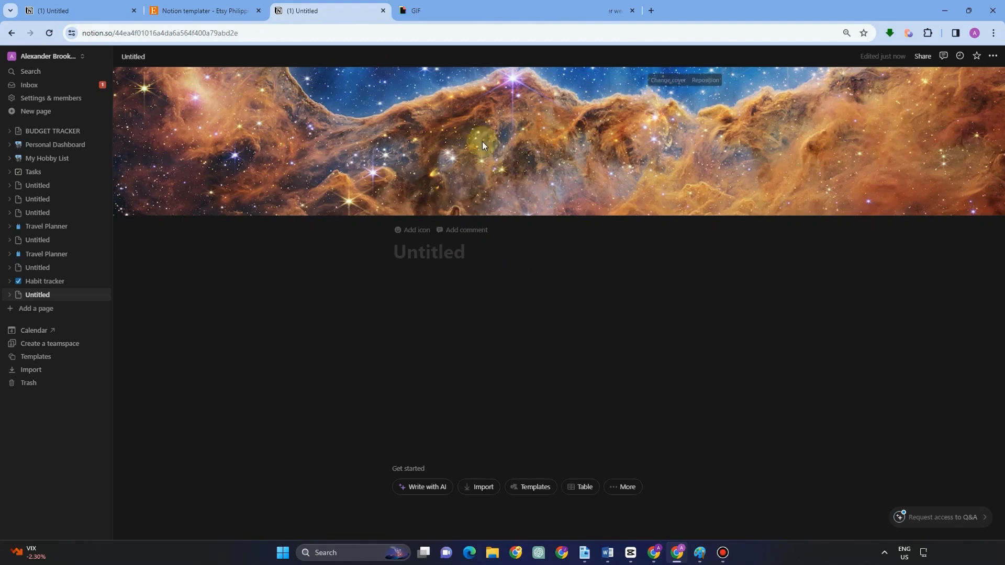
pyautogui.click(662, 85)
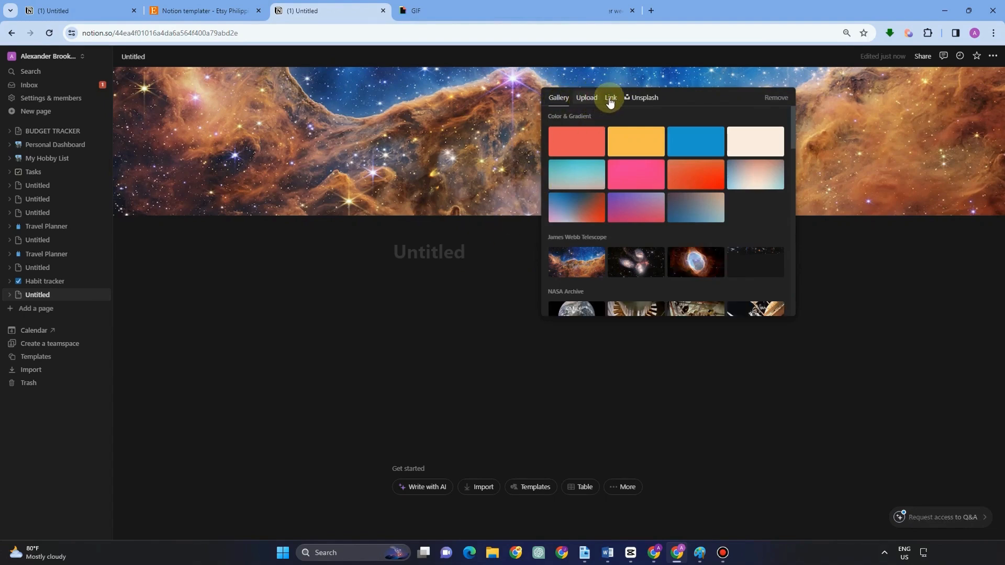
pyautogui.click(586, 98)
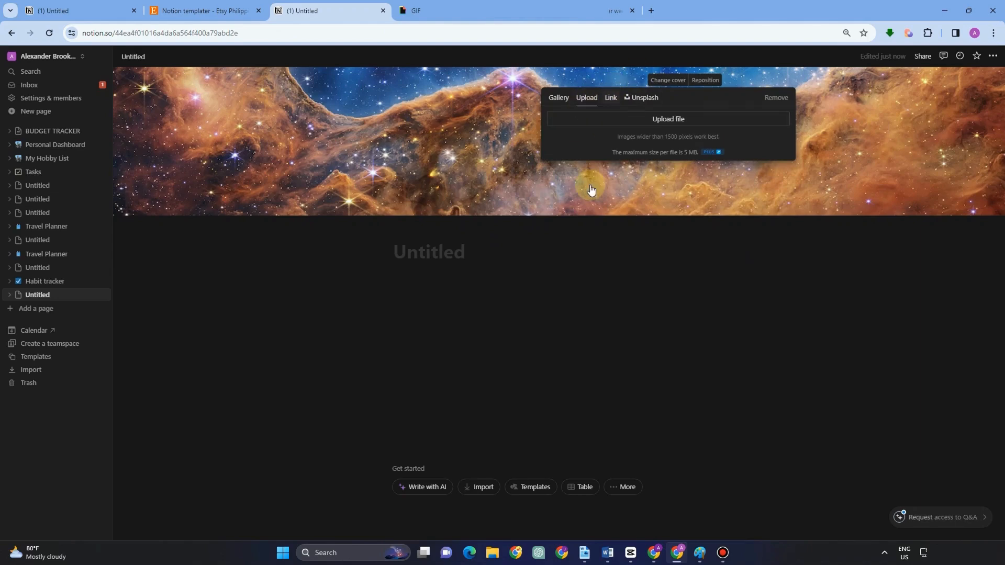
pyautogui.click(611, 98)
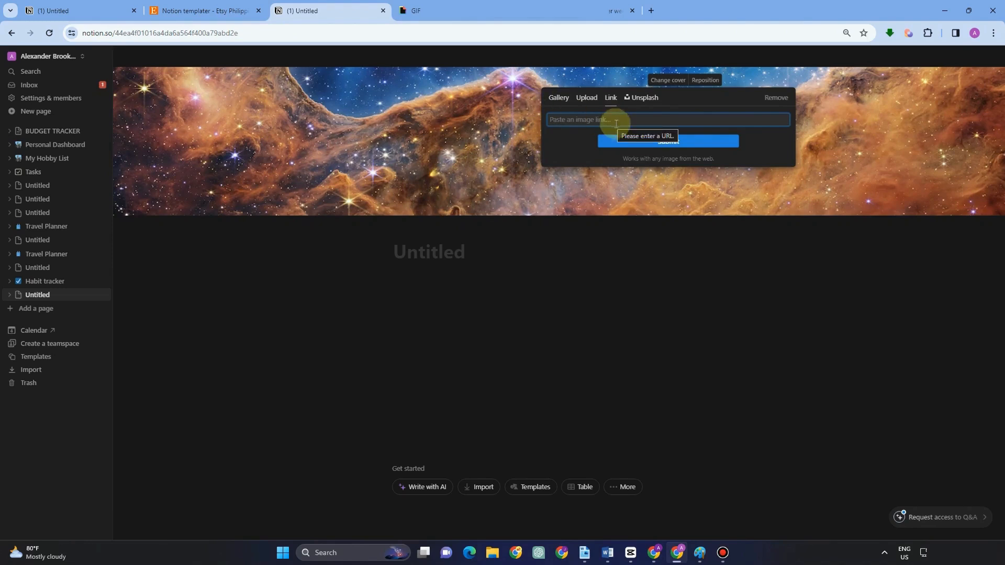
pyautogui.hotkey('ctrl', 'v')
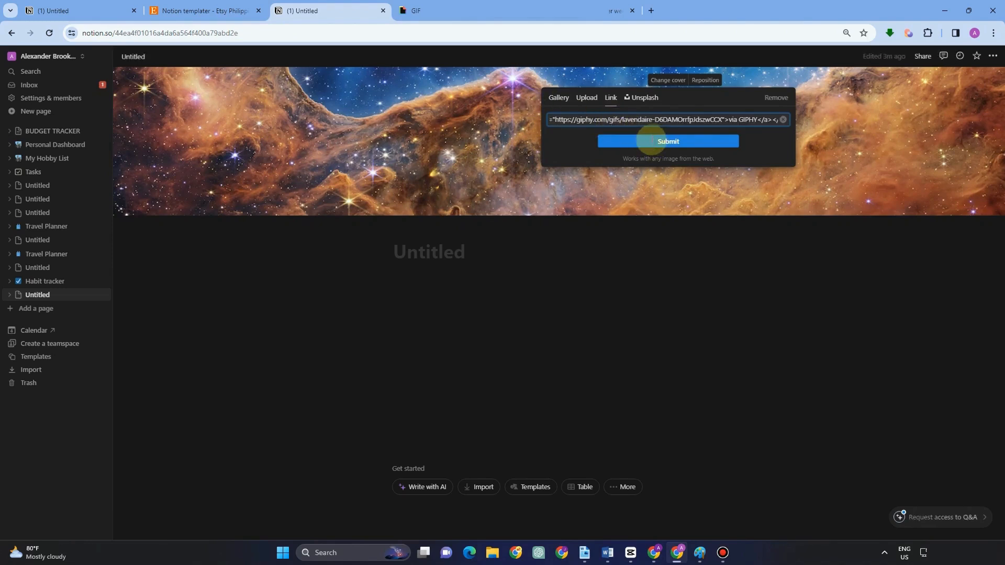
pyautogui.click(648, 142)
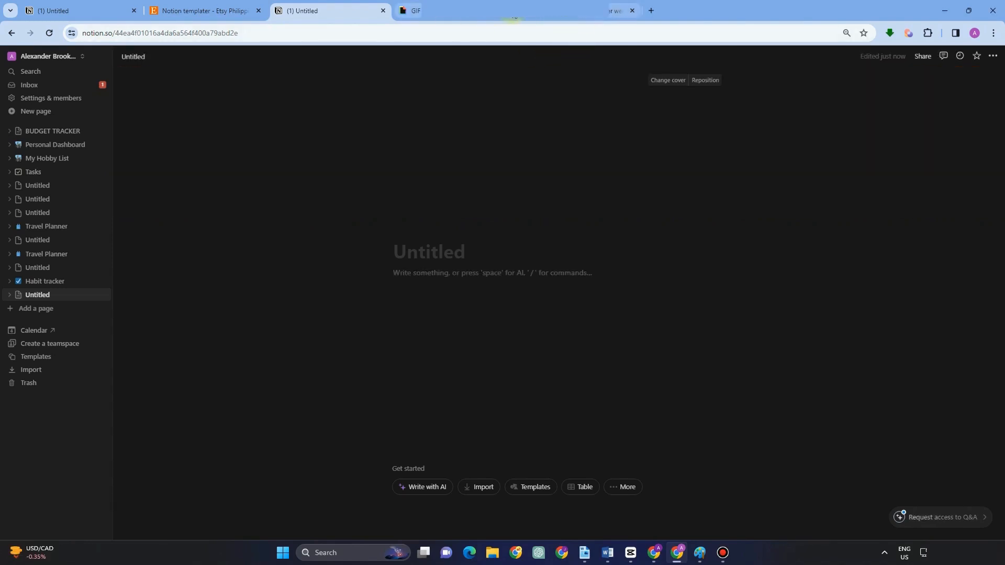
# Step: Save the tropical weekly planner image from the Yahoo image results to the computer
pyautogui.click(542, 12)
pyautogui.rightClick(481, 211)
pyautogui.click(523, 236)
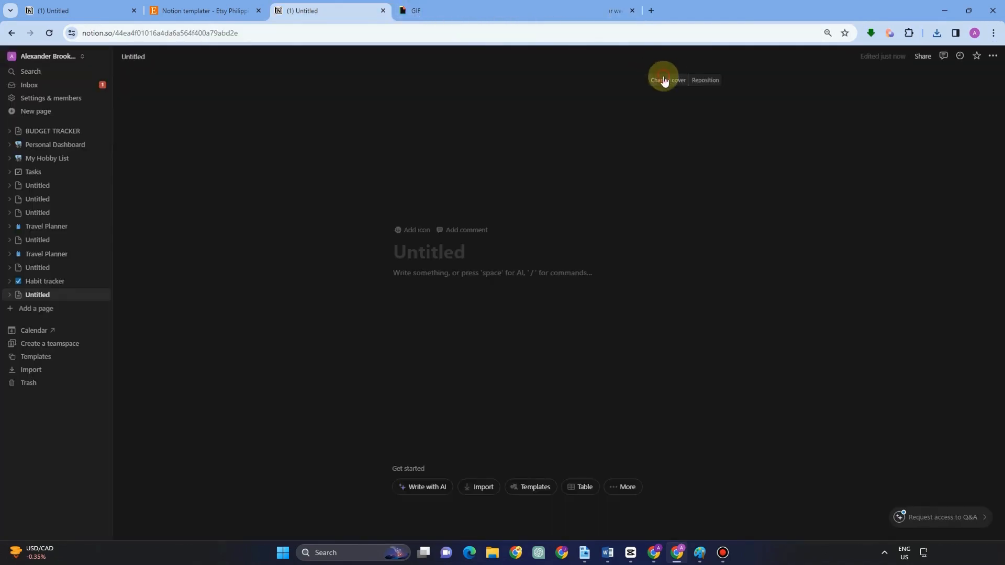
# Step: Upload the saved tropical planner image as the Notion page cover and reposition it to show its Weekly Planner heading
pyautogui.click(664, 80)
pyautogui.click(587, 100)
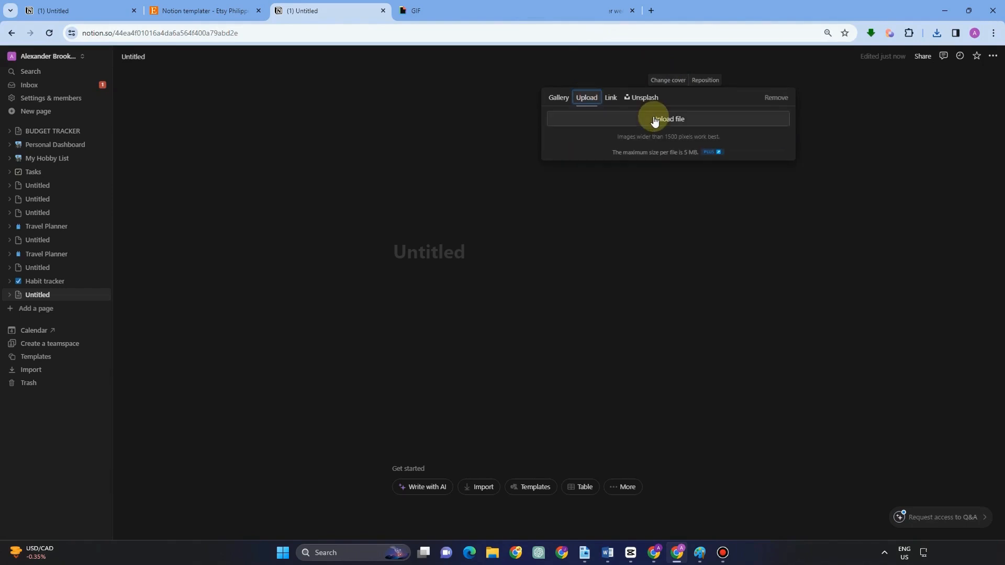
pyautogui.click(658, 119)
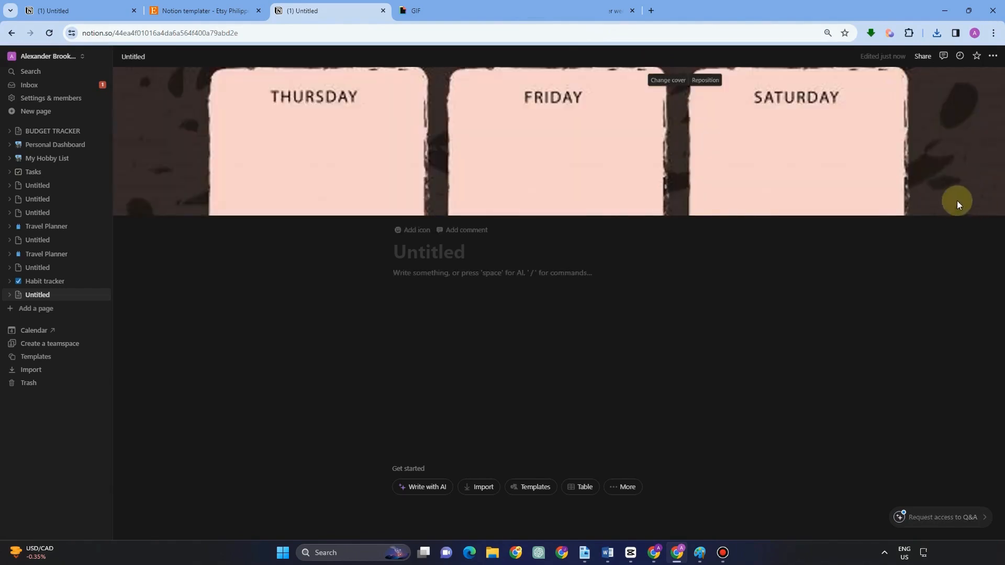
pyautogui.click(704, 84)
pyautogui.moveTo(673, 116); pyautogui.dragTo(733, 172)
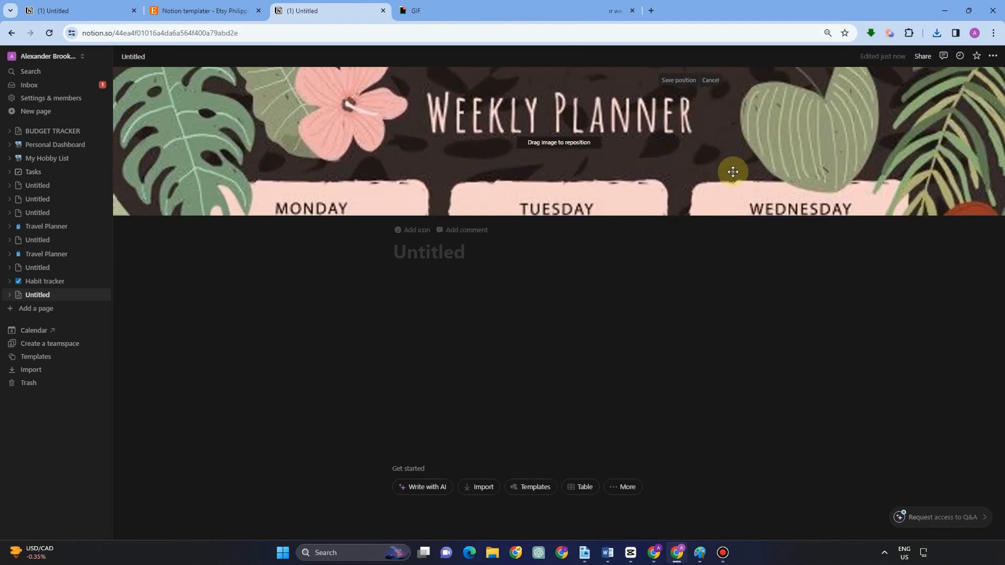
# Step: Replace the cover with the green illustrated windowsill image with plants and a laptop, and reposition it to show the whole sill
pyautogui.click(667, 249)
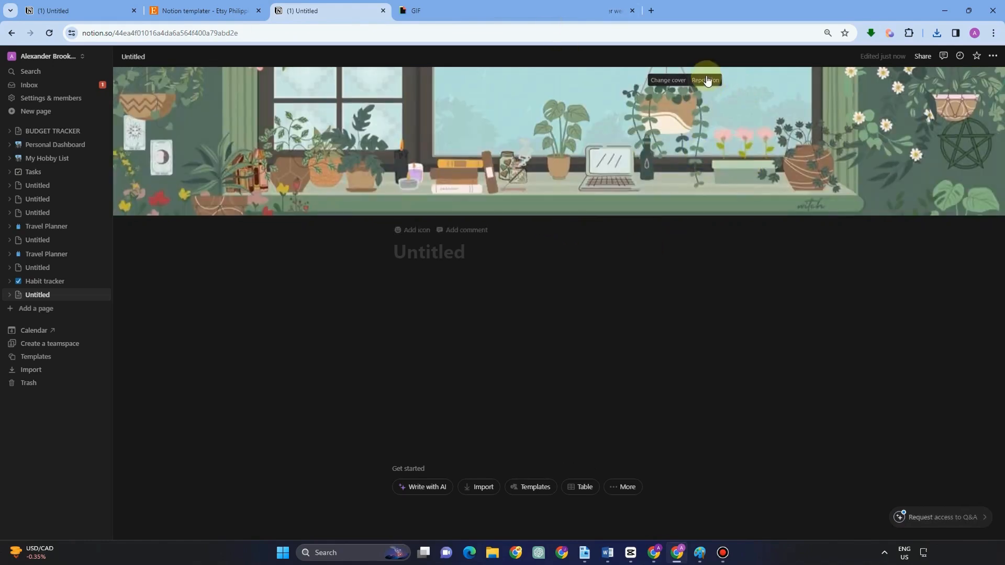
pyautogui.click(712, 83)
pyautogui.moveTo(696, 129); pyautogui.dragTo(694, 90)
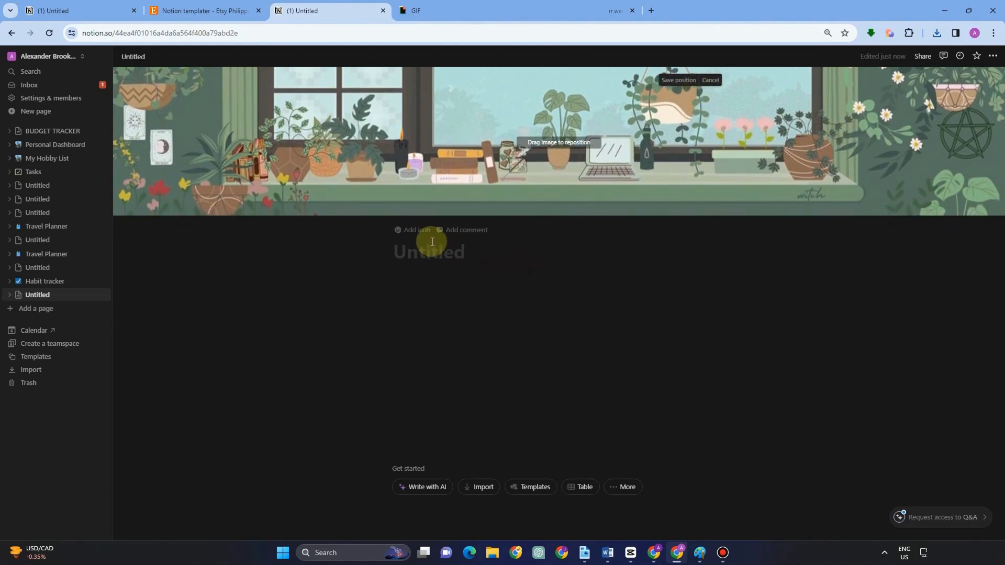
# Step: Add a page icon, filter the emojis by "plann" and choose the July 17 calendar emoji
pyautogui.click(416, 236)
pyautogui.click(416, 236)
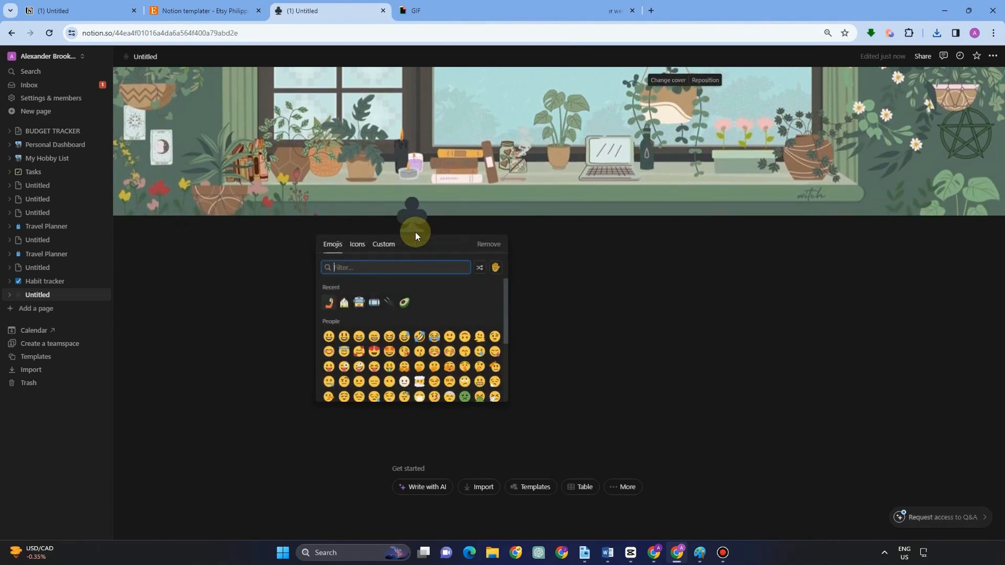
pyautogui.write('week')
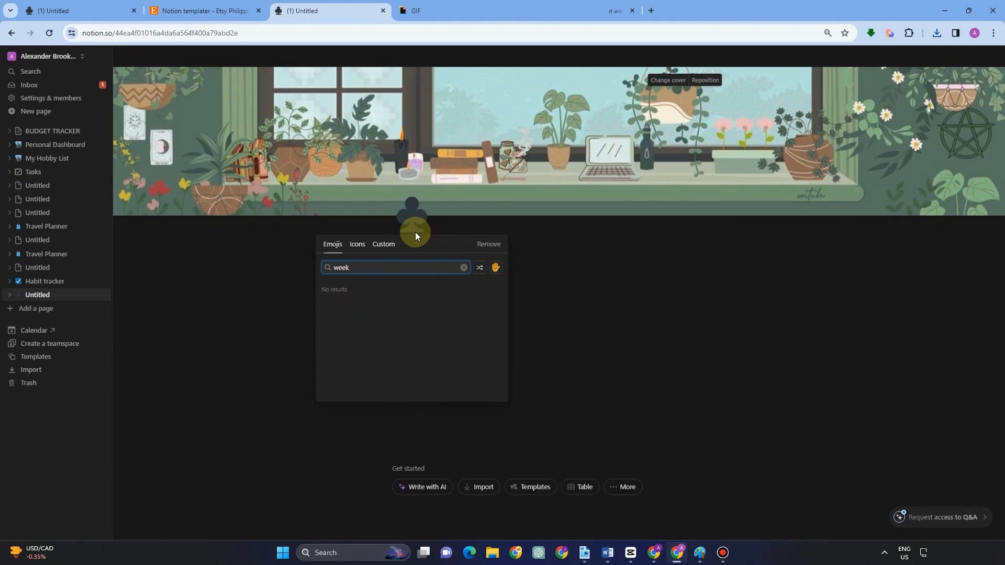
pyautogui.press('BackSpace')
pyautogui.press('BackSpace')
pyautogui.press('BackSpace')
pyautogui.press('BackSpace')
pyautogui.write('plann')
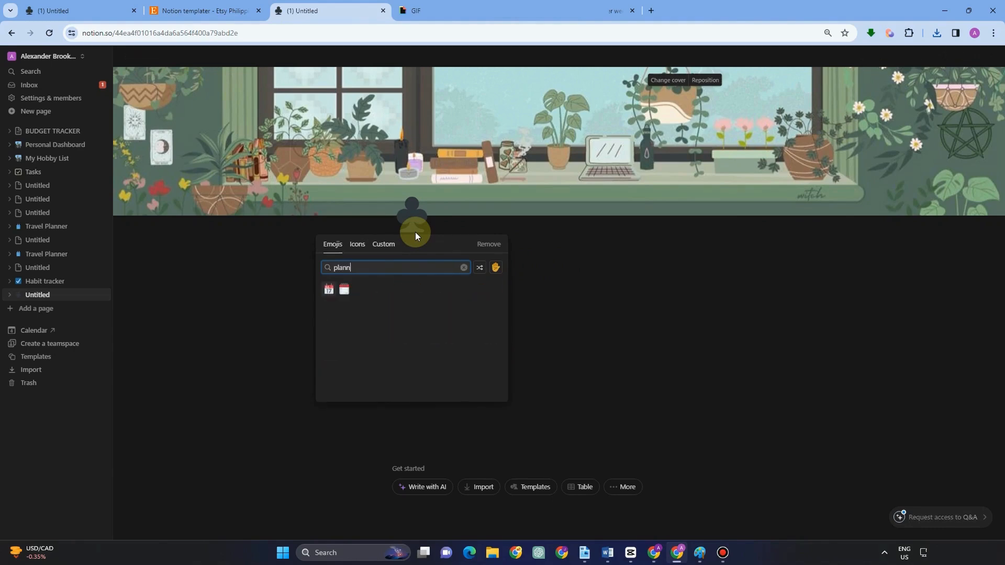
pyautogui.click(328, 289)
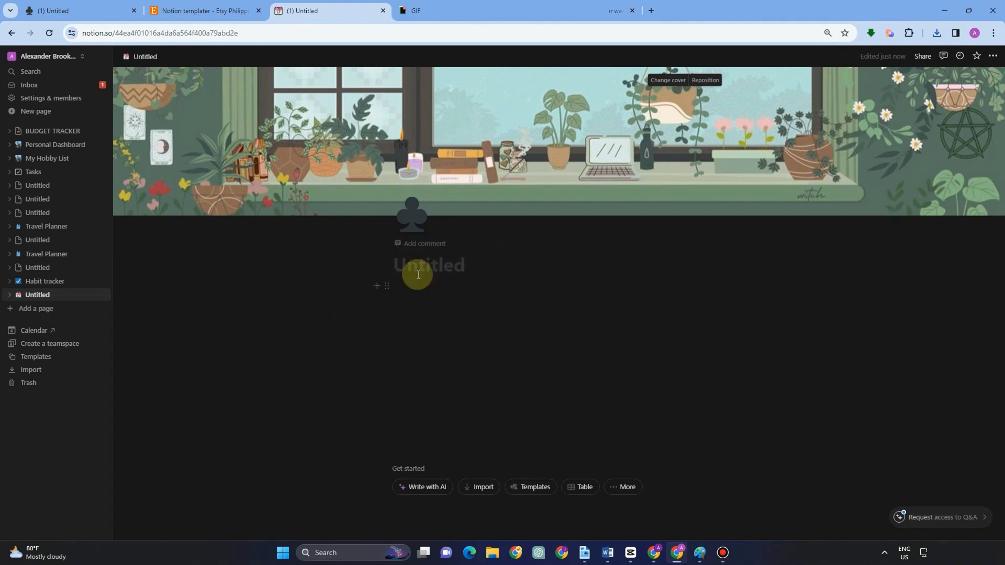
pyautogui.click(425, 244)
pyautogui.click(442, 253)
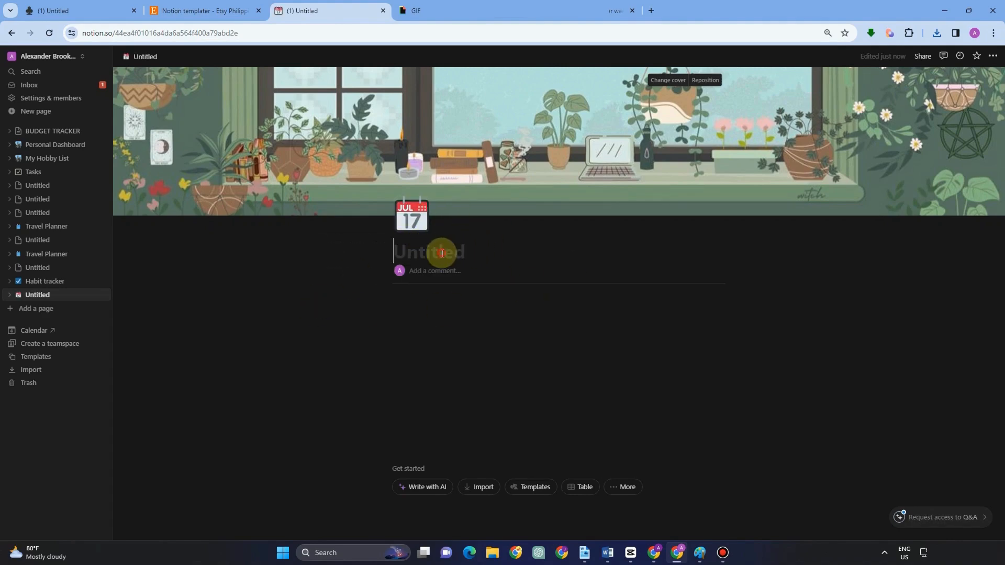
pyautogui.write('Ta')
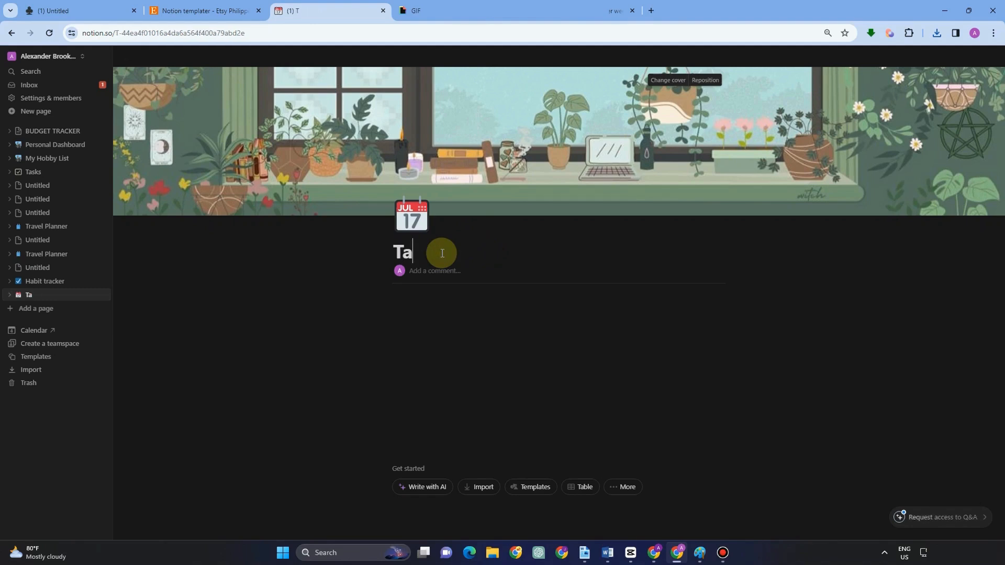
pyautogui.write('sk')
pyautogui.press('Return')
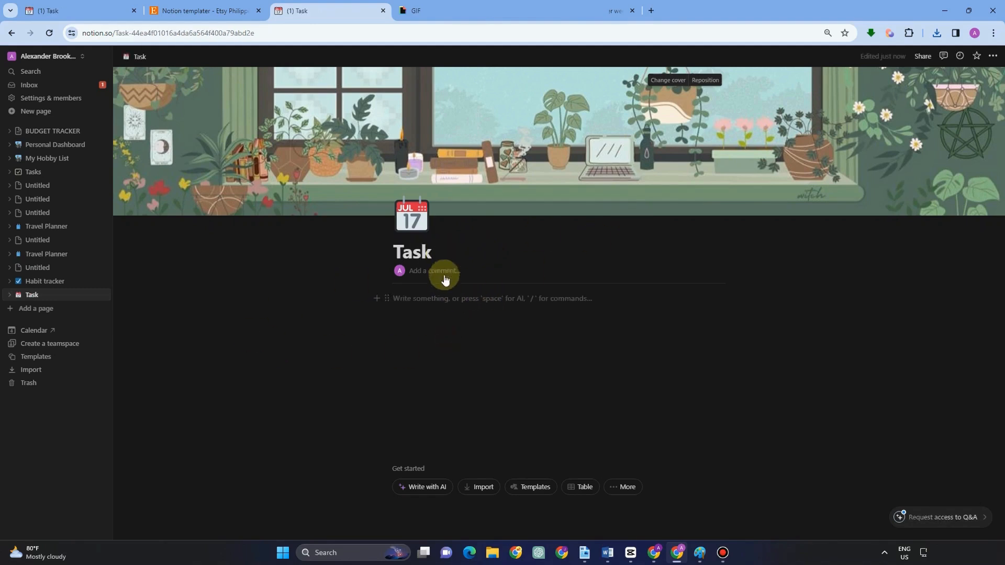
pyautogui.click(445, 253)
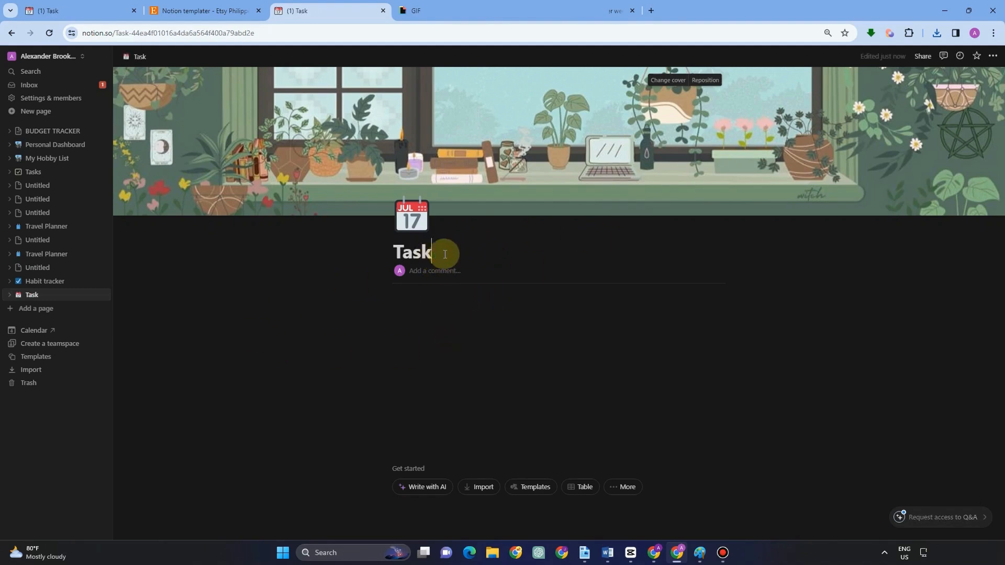
pyautogui.moveTo(443, 252); pyautogui.dragTo(389, 252)
pyautogui.press('BackSpace')
pyautogui.click(451, 346)
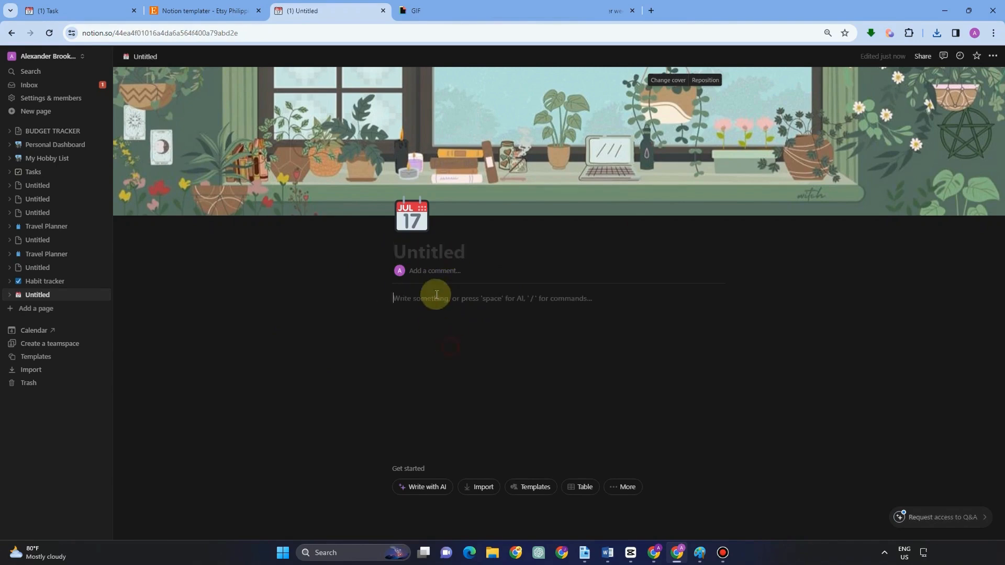
# Step: Title the page "Weekly Planner"
pyautogui.click(424, 252)
pyautogui.write('W')
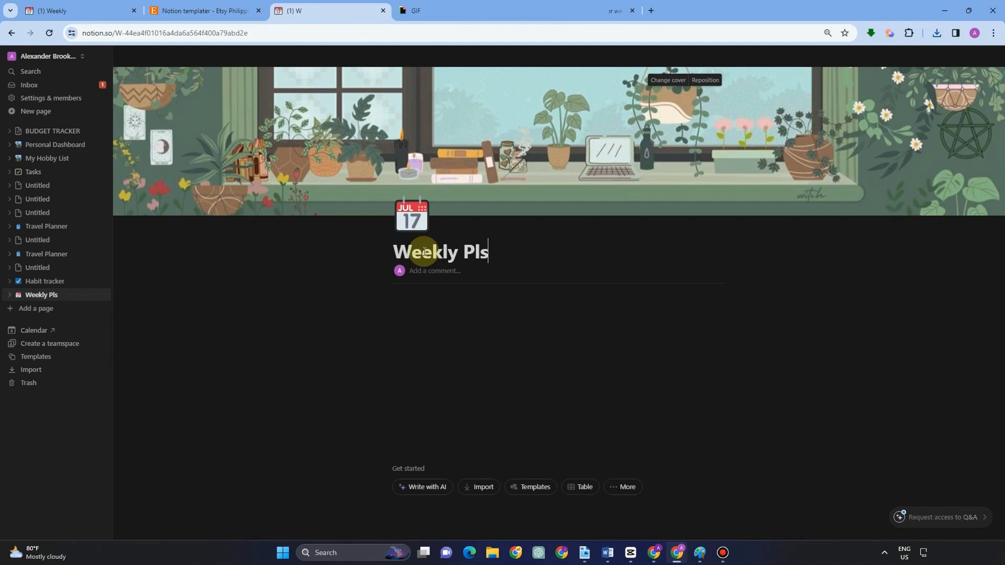
pyautogui.write('eekly Pls')
pyautogui.press('BackSpace')
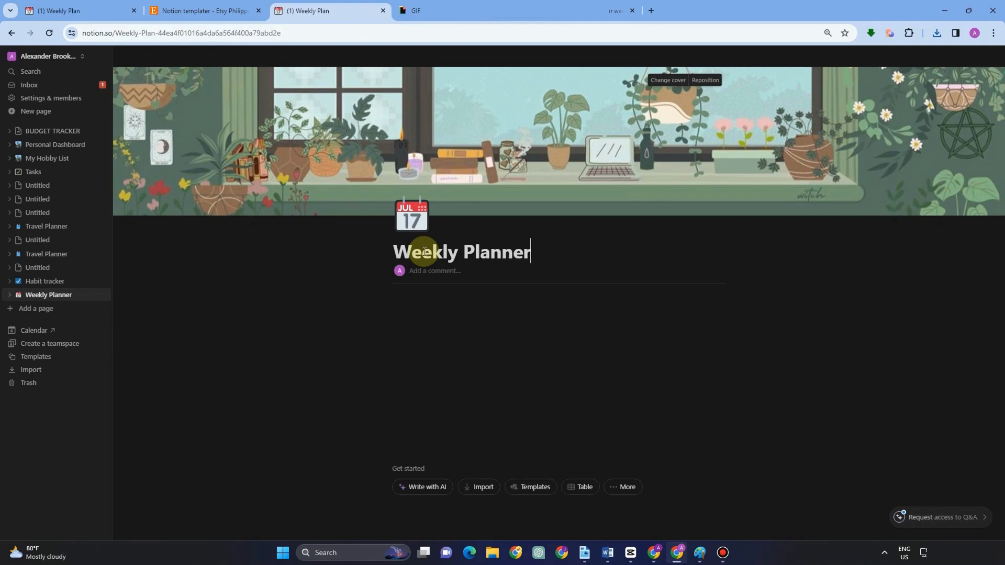
pyautogui.click(476, 321)
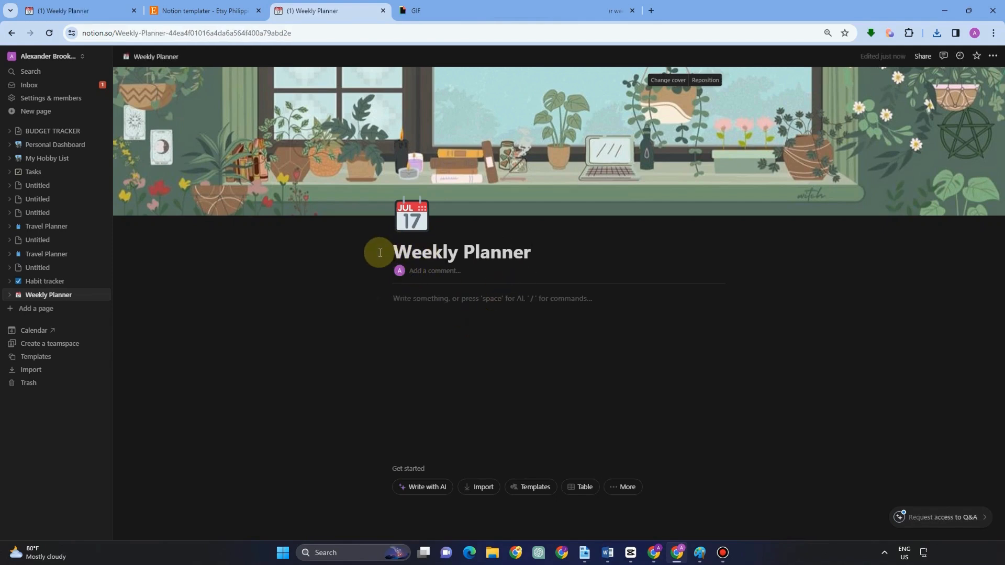
# Step: Enter a motivational quote beginning "Believe in yourself. You are braver than you think" as a comment under the page title
pyautogui.click(464, 274)
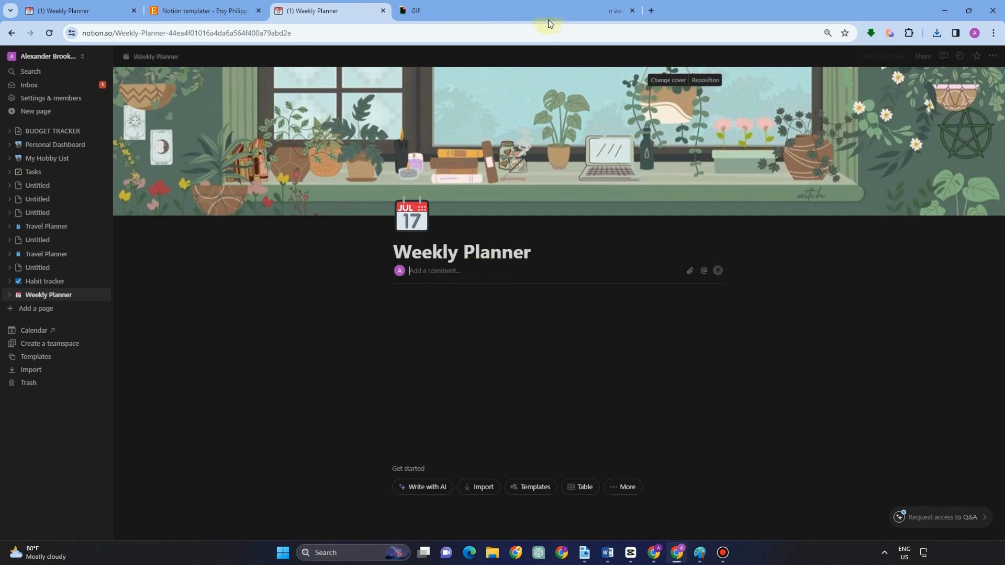
pyautogui.write('"Believe in yourself. You are braver than you think, more talented than you know, and capable of more than you imagine."— Roy T. Bennett, The Light in the Heart')
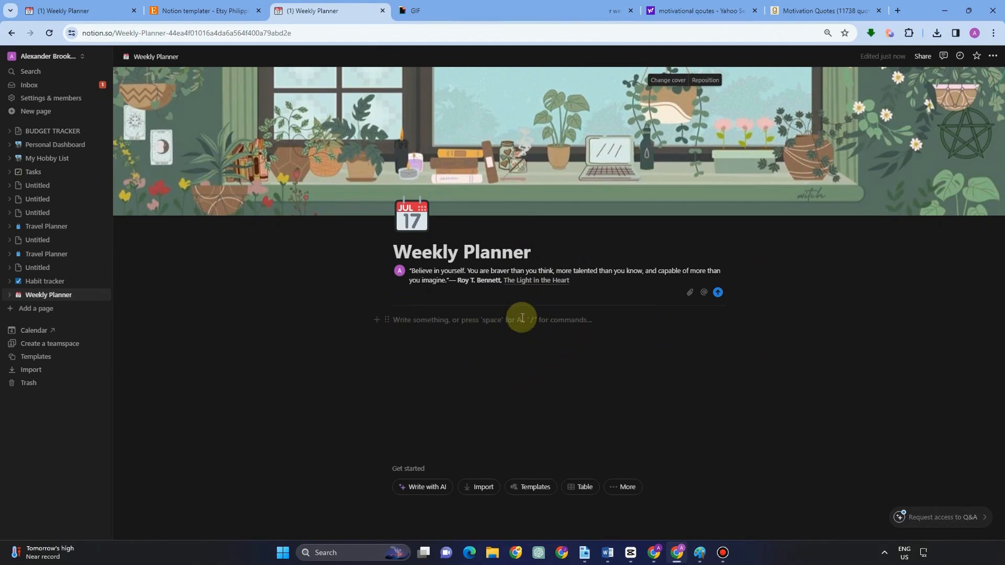
# Step: Insert a 4 columns block in the page body below the Weekly Planner title
pyautogui.write('/')
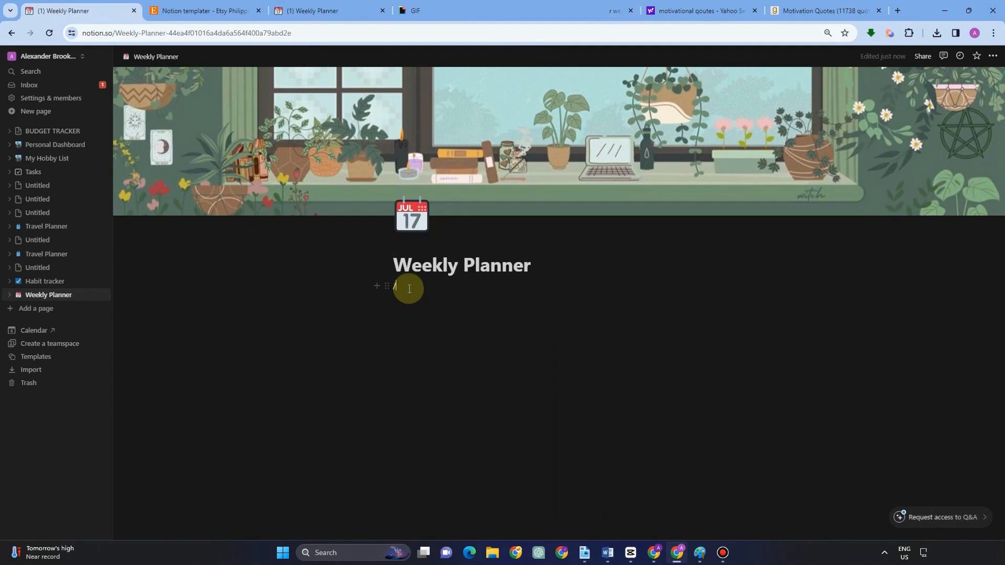
pyautogui.press('BackSpace')
pyautogui.write('/')
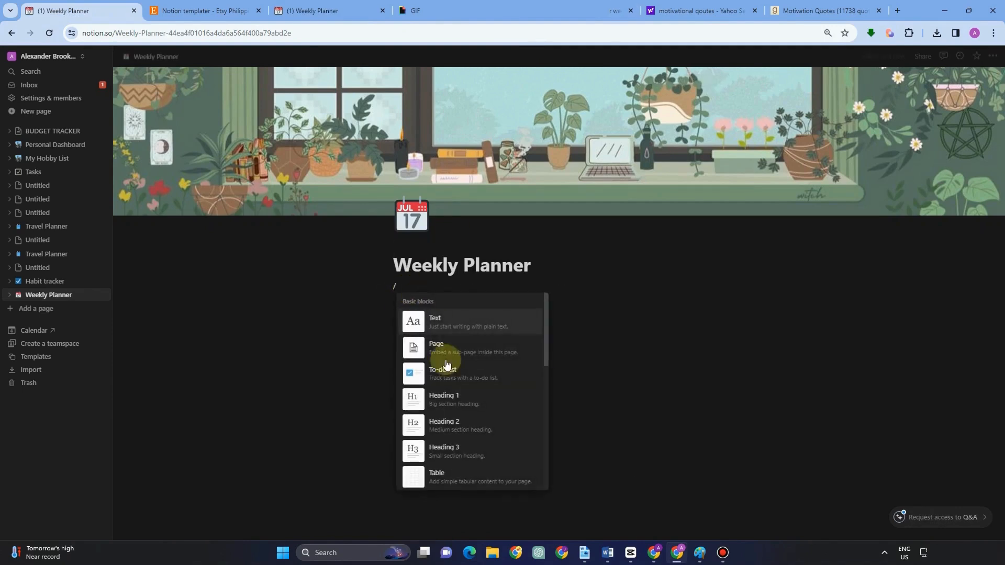
pyautogui.scroll(-3, 464, 446)
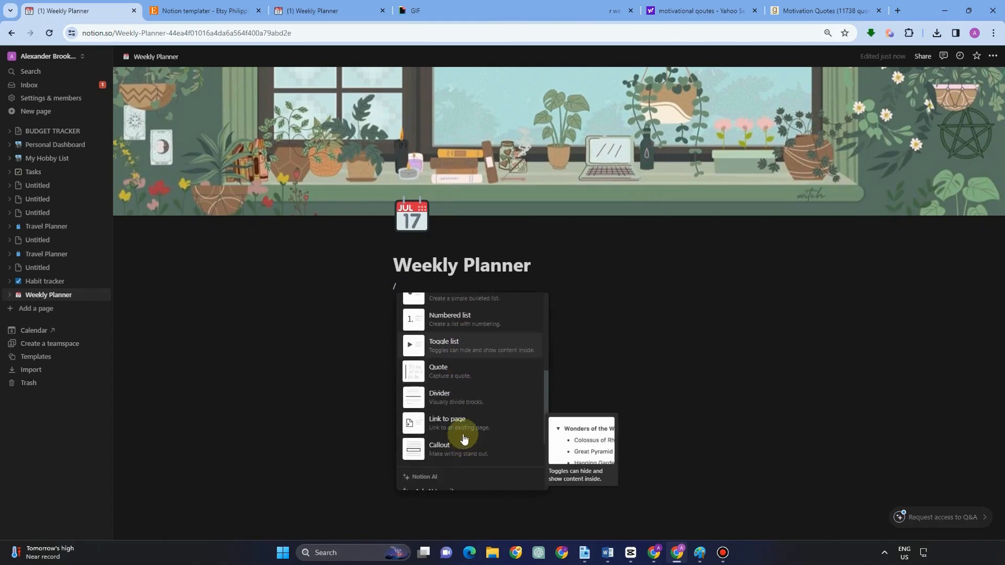
pyautogui.scroll(-6, 471, 411)
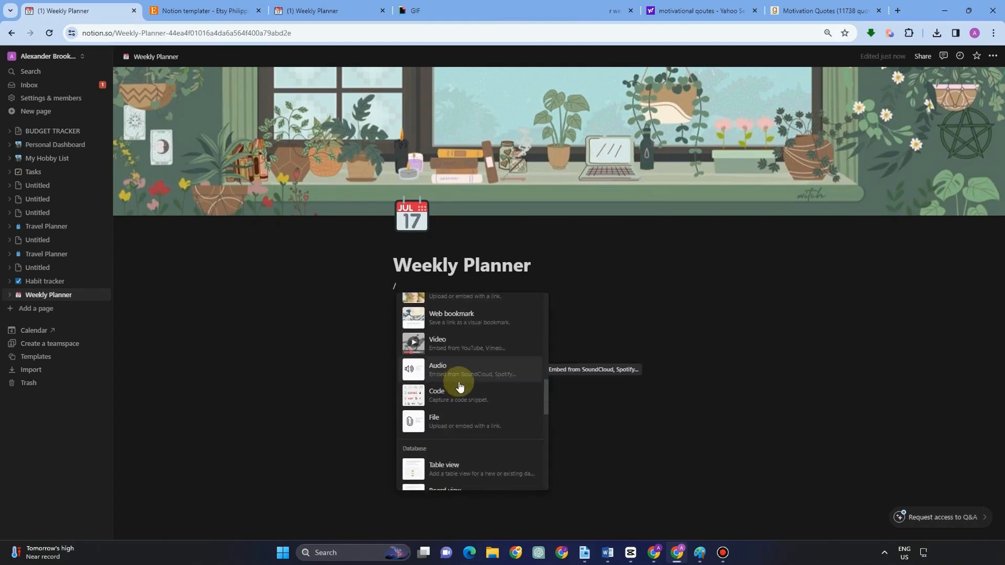
pyautogui.scroll(-8, 476, 414)
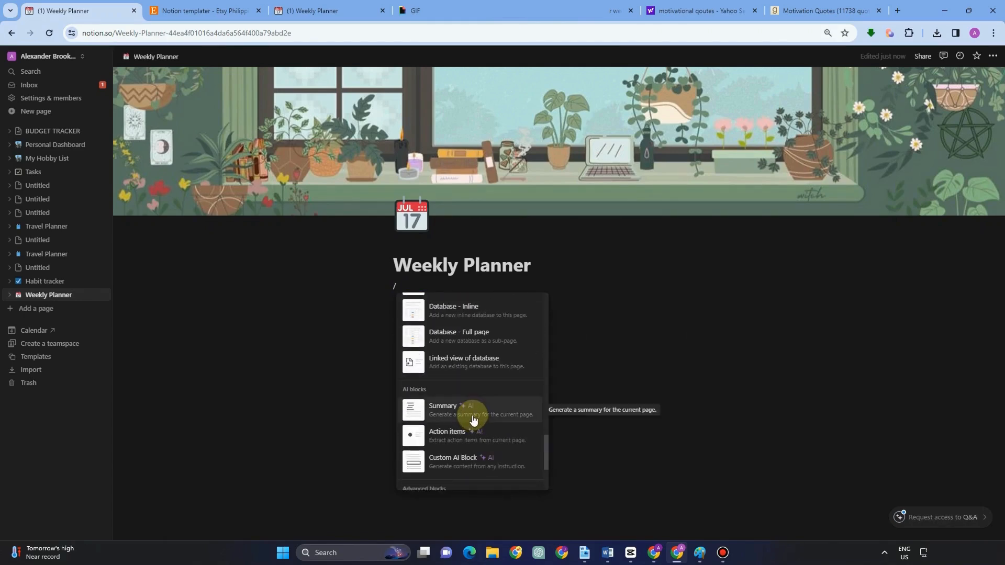
pyautogui.scroll(-5, 471, 335)
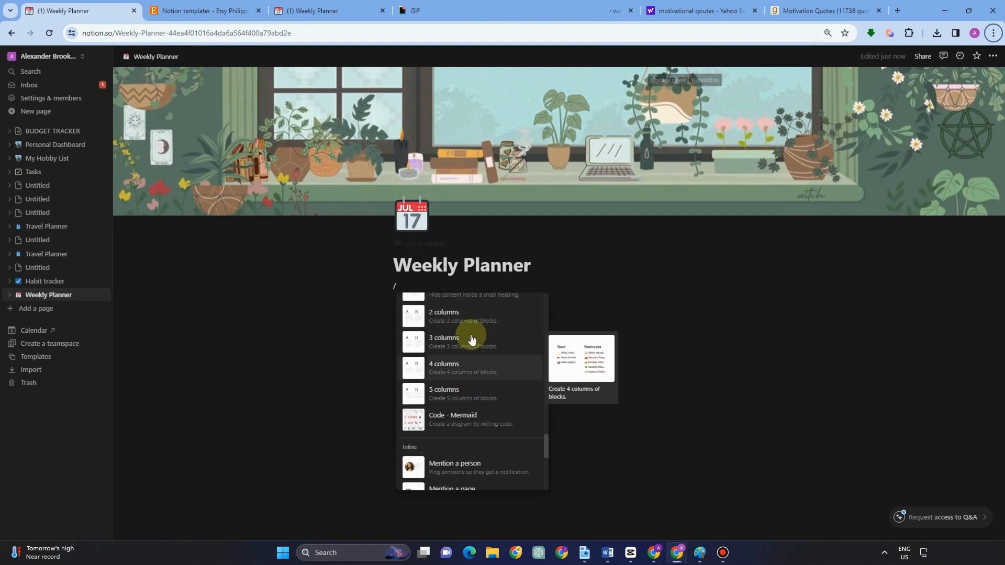
pyautogui.click(461, 372)
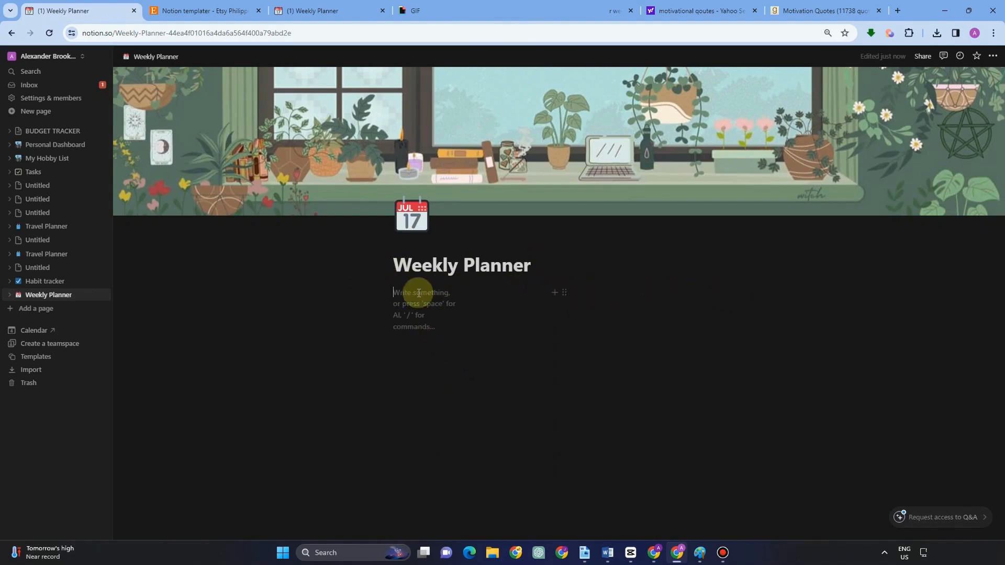
# Step: Label the four columns Monday, Tuesday, Wednesday and Thursday, and set the page to full width
pyautogui.write('Monday')
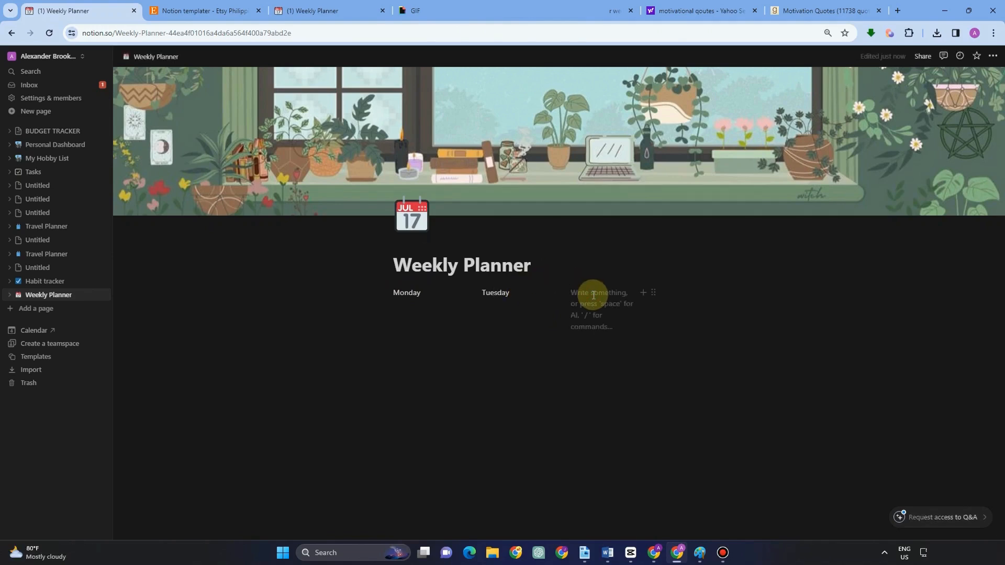
pyautogui.write('Wednesday')
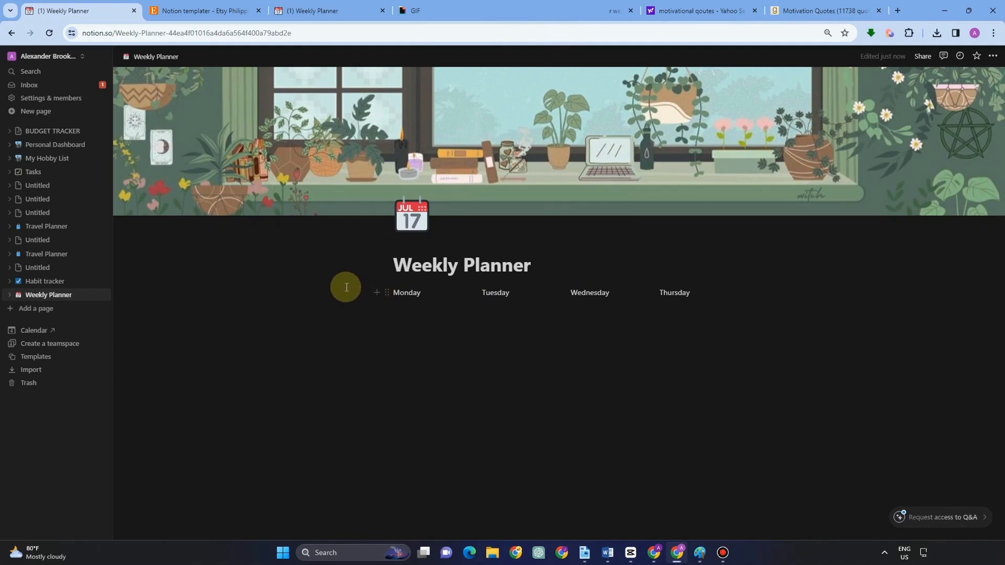
pyautogui.click(991, 56)
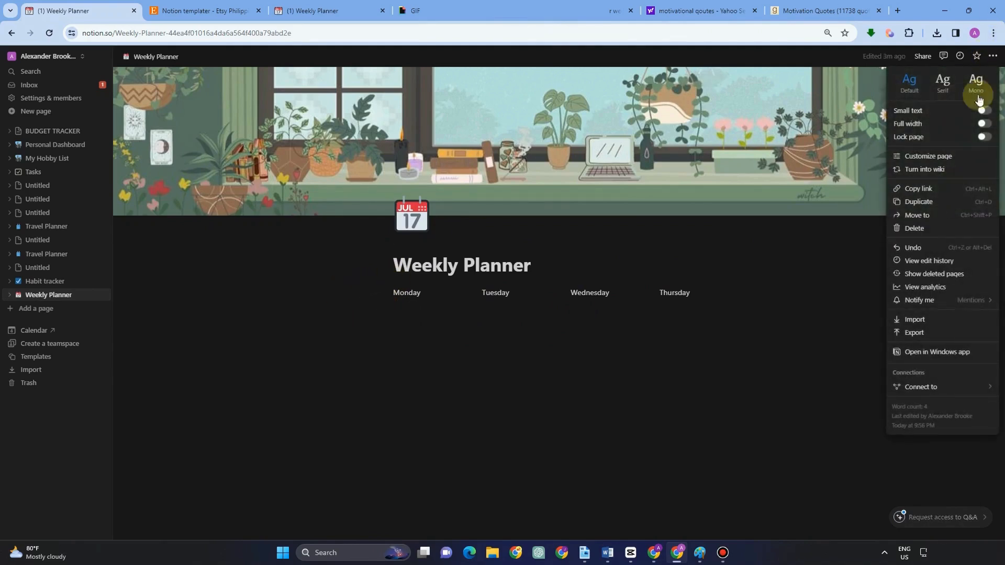
pyautogui.click(985, 124)
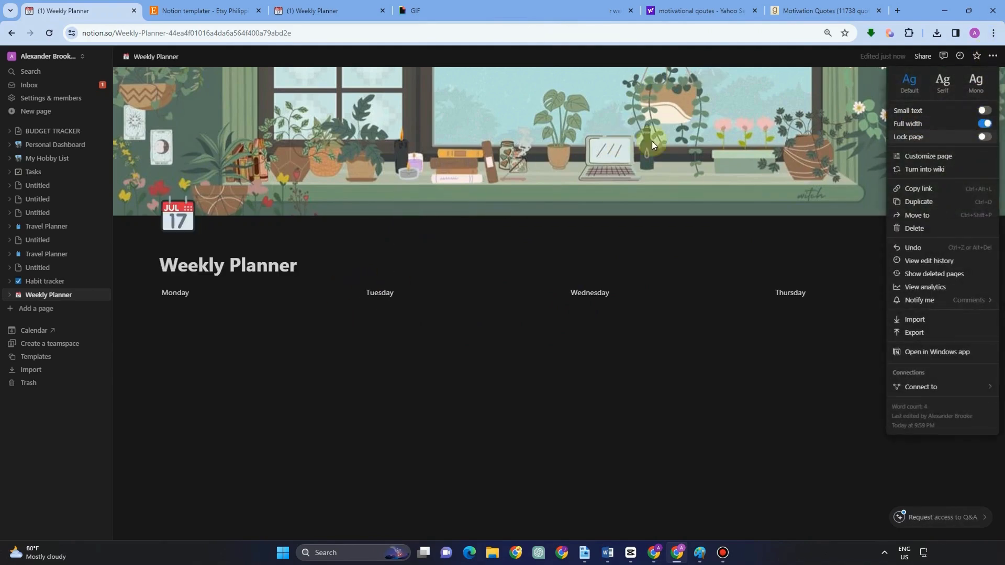
pyautogui.click(639, 316)
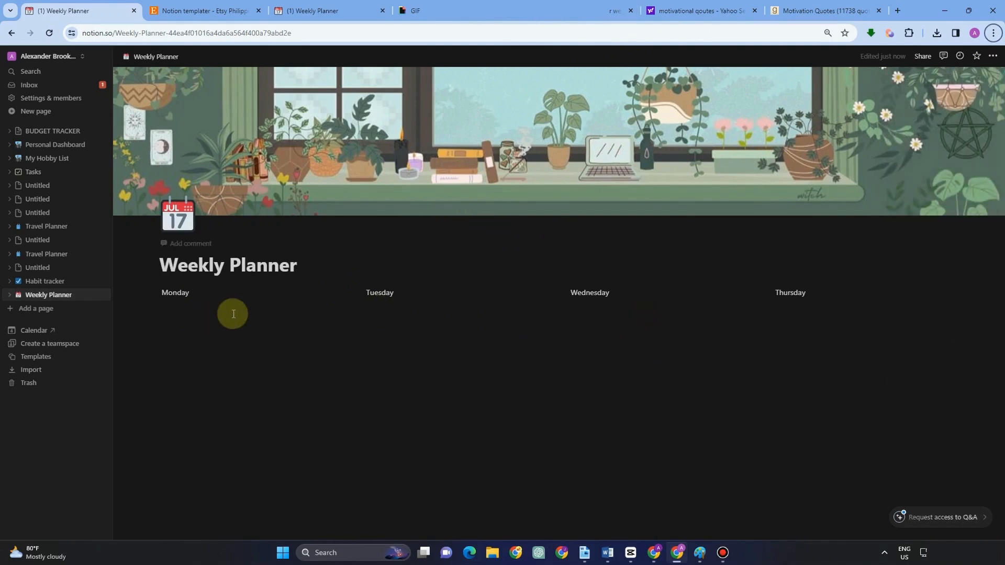
# Step: Color the weekday headings: Monday purple, Tuesday red, Wednesday orange and Thursday blue
pyautogui.click(197, 293)
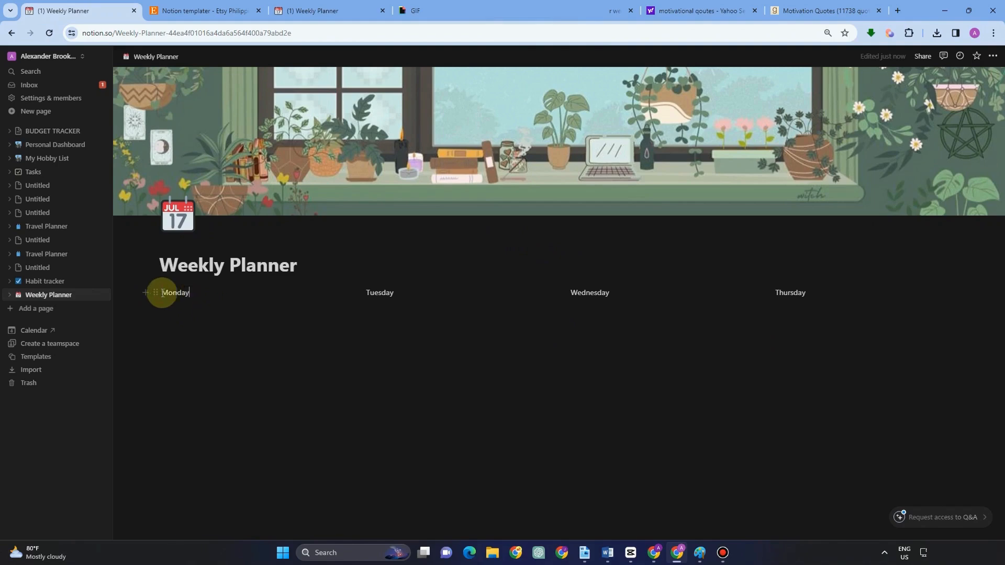
pyautogui.click(156, 296)
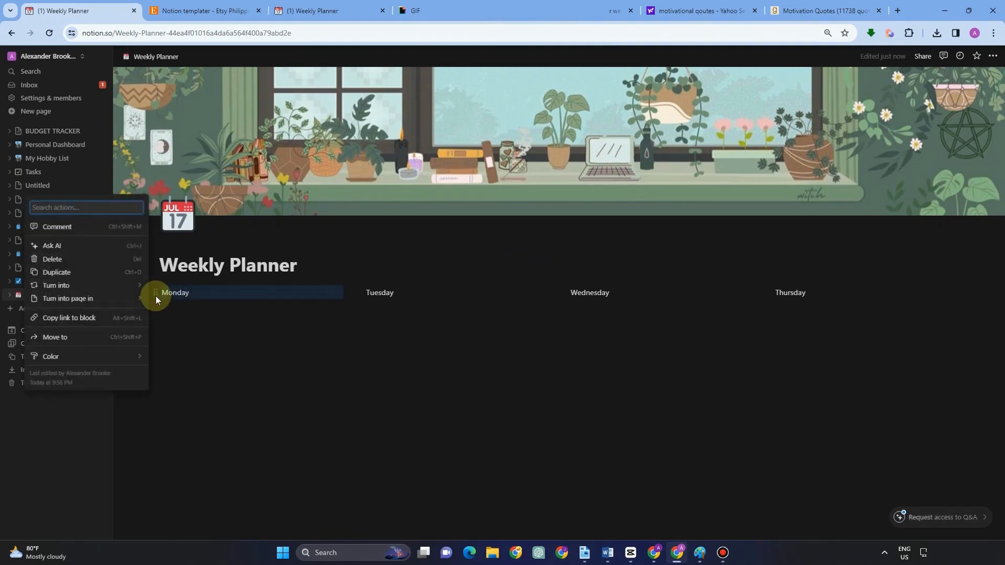
pyautogui.moveTo(106, 354)
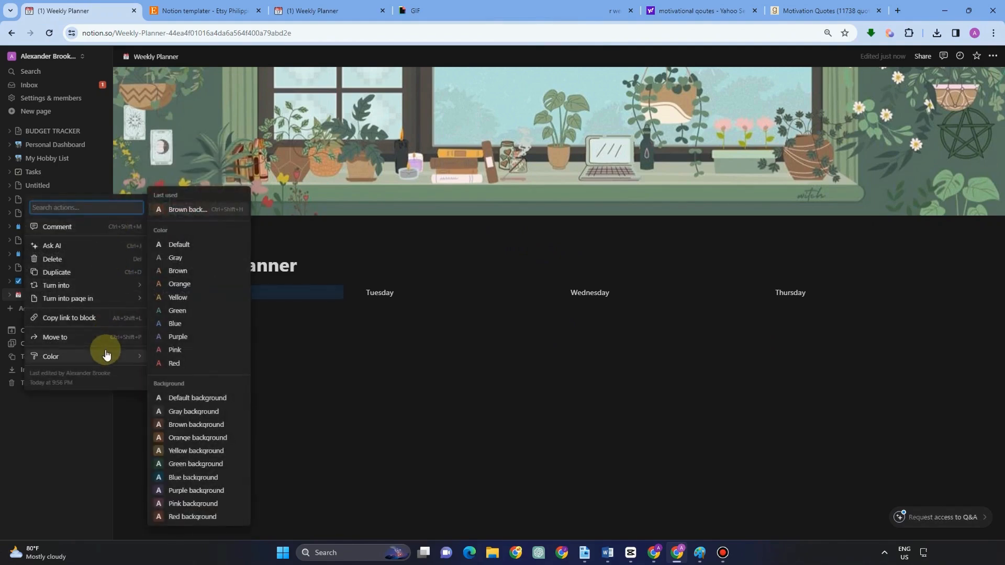
pyautogui.click(175, 336)
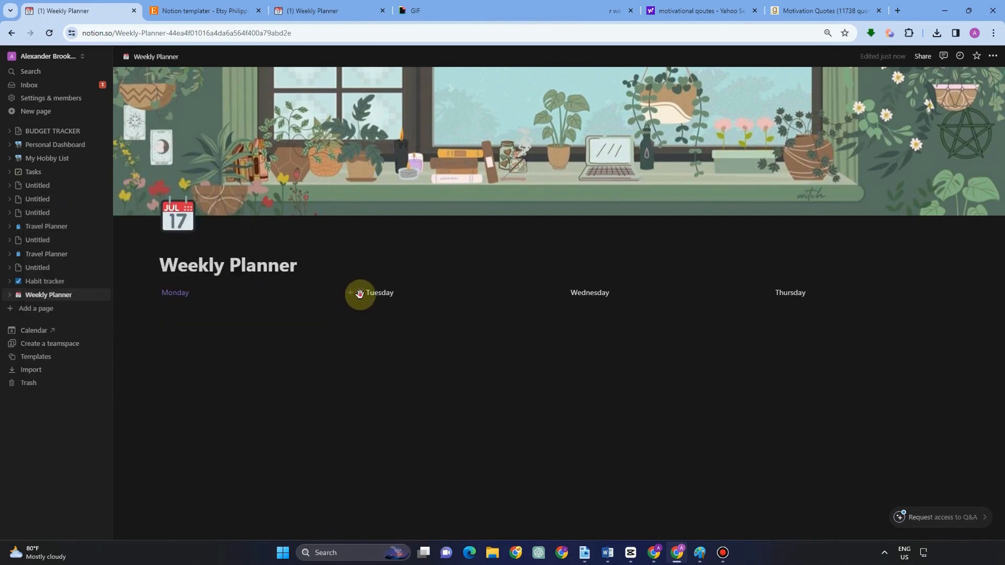
pyautogui.click(359, 294)
pyautogui.moveTo(307, 357)
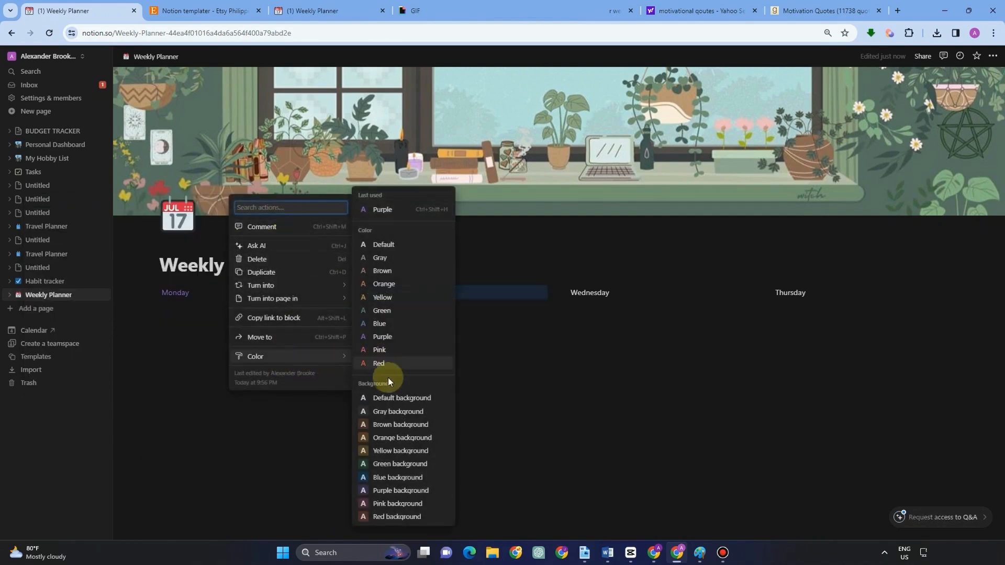
pyautogui.click(390, 361)
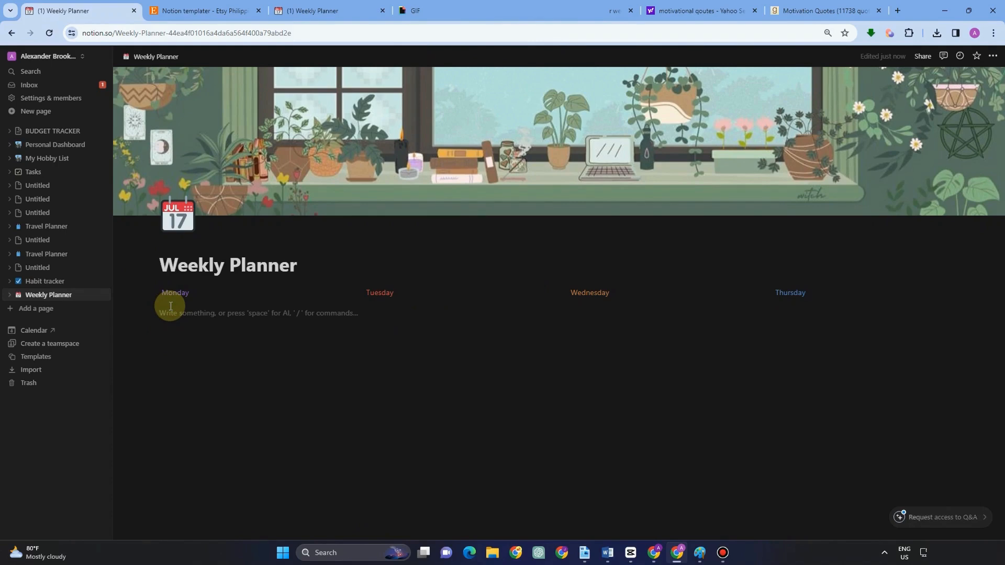
# Step: Add a to-do list with five empty items directly below the weekday headings
pyautogui.write('/')
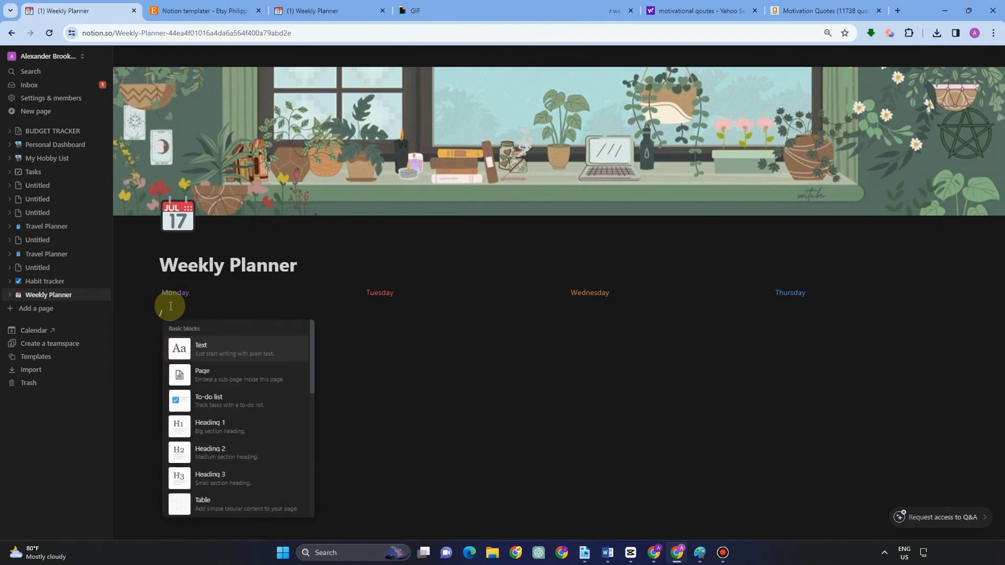
pyautogui.click(249, 402)
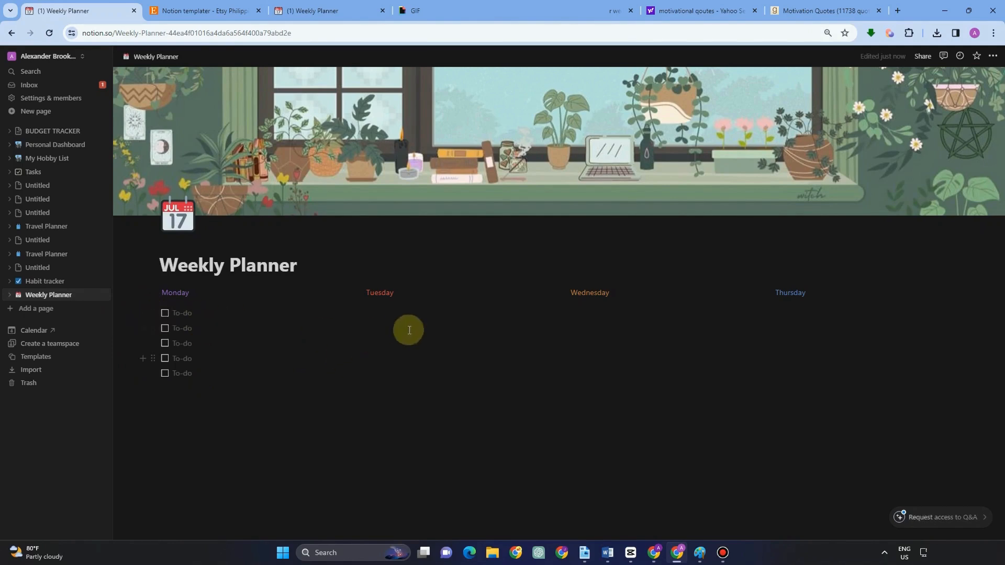
pyautogui.click(214, 380)
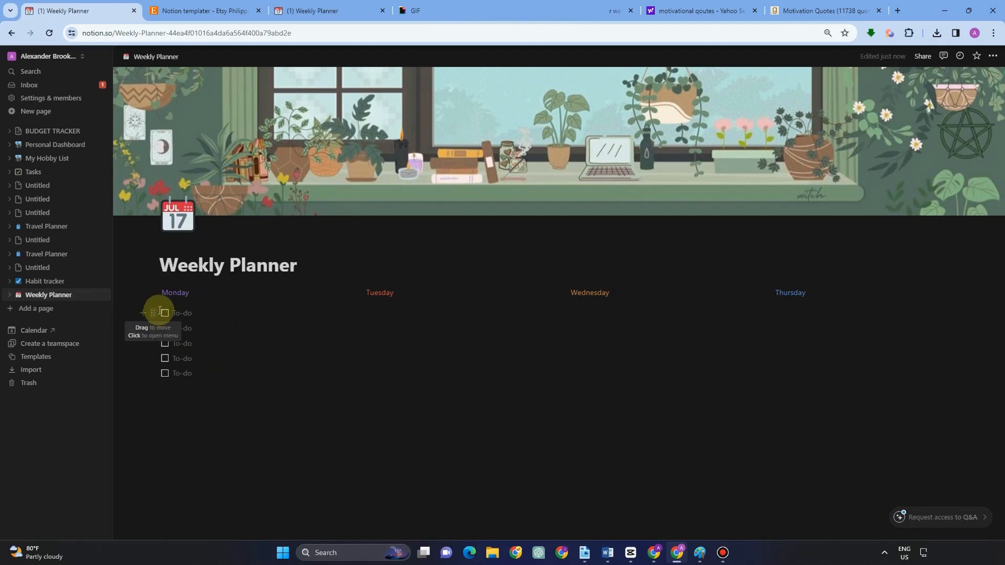
# Step: Duplicate the five empty to-dos and place one set under each of the Monday, Tuesday, Wednesday and Thursday headings
pyautogui.moveTo(157, 308)
pyautogui.mouseDown()
pyautogui.moveTo(193, 339)
pyautogui.moveTo(204, 381)
pyautogui.moveTo(148, 305)
pyautogui.mouseUp()
pyautogui.hotkey('ctrl', 'z')
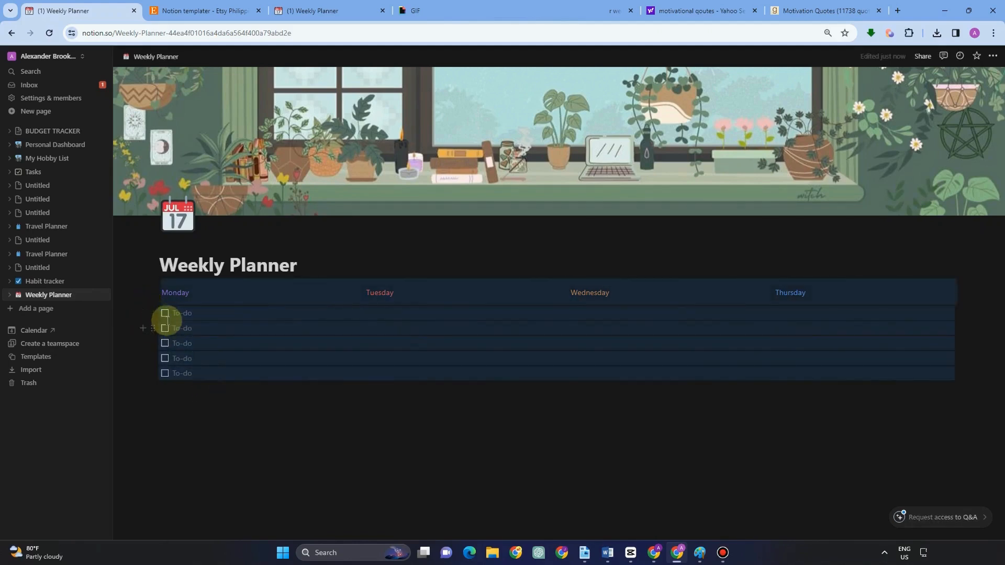
pyautogui.moveTo(216, 416); pyautogui.dragTo(152, 316)
pyautogui.click(153, 314)
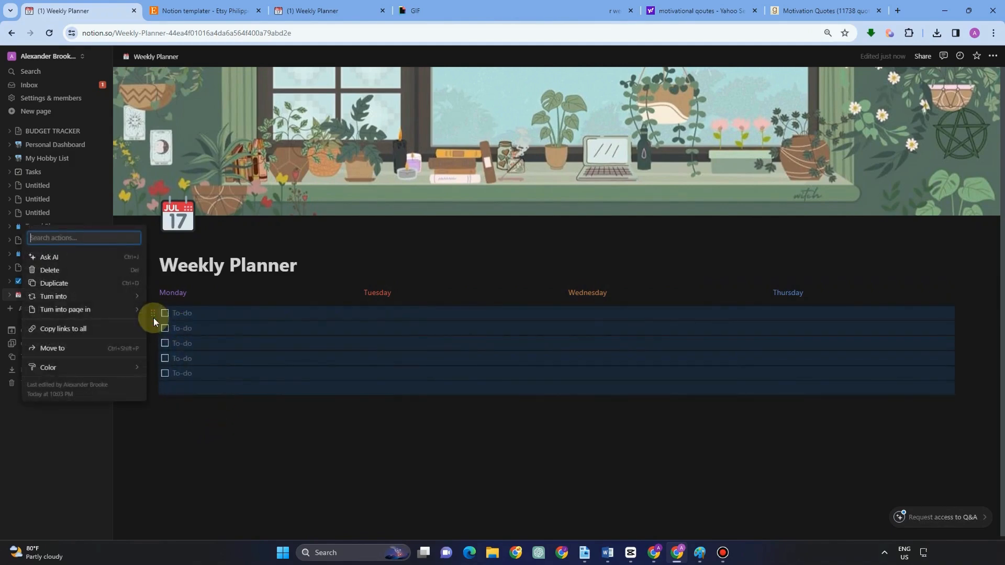
pyautogui.click(59, 283)
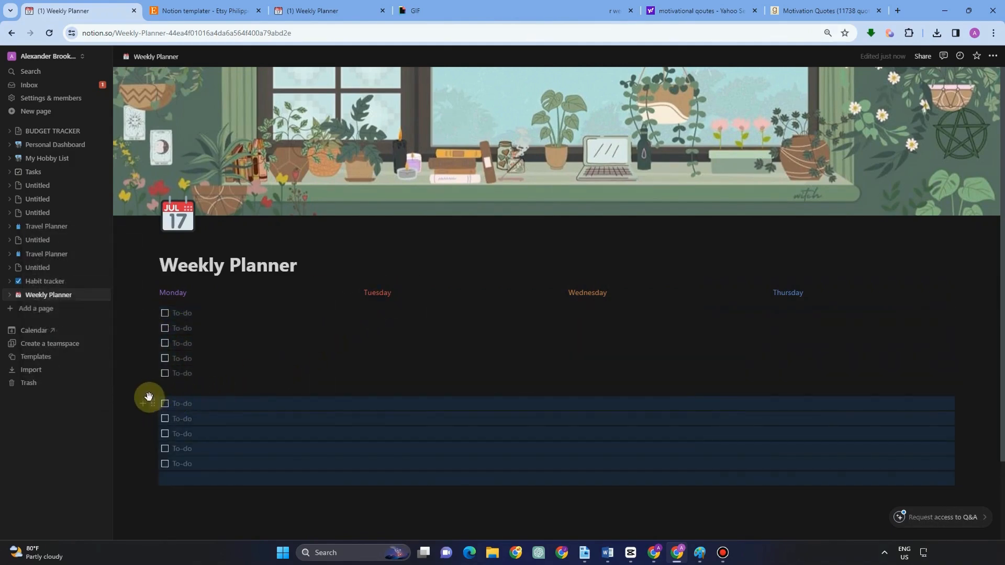
pyautogui.moveTo(154, 402); pyautogui.dragTo(262, 359)
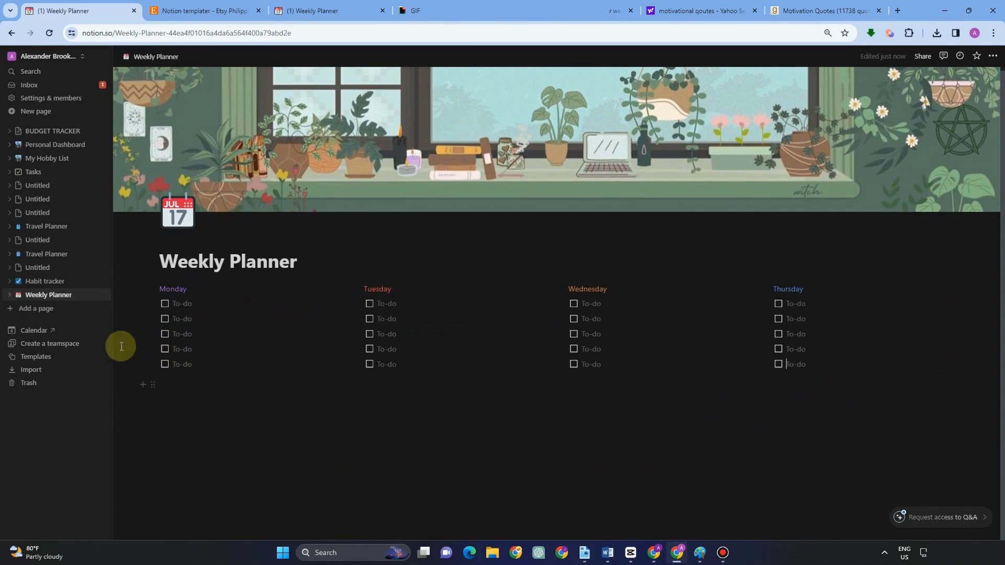
# Step: Give the Monday heading and its five to-dos a purple background
pyautogui.moveTo(228, 379); pyautogui.dragTo(116, 294)
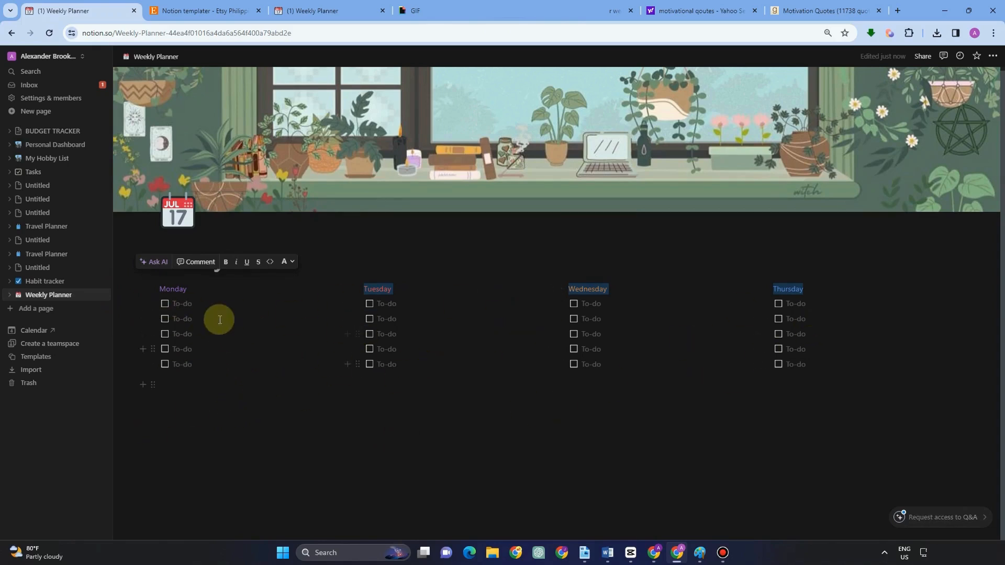
pyautogui.moveTo(215, 370); pyautogui.dragTo(158, 304)
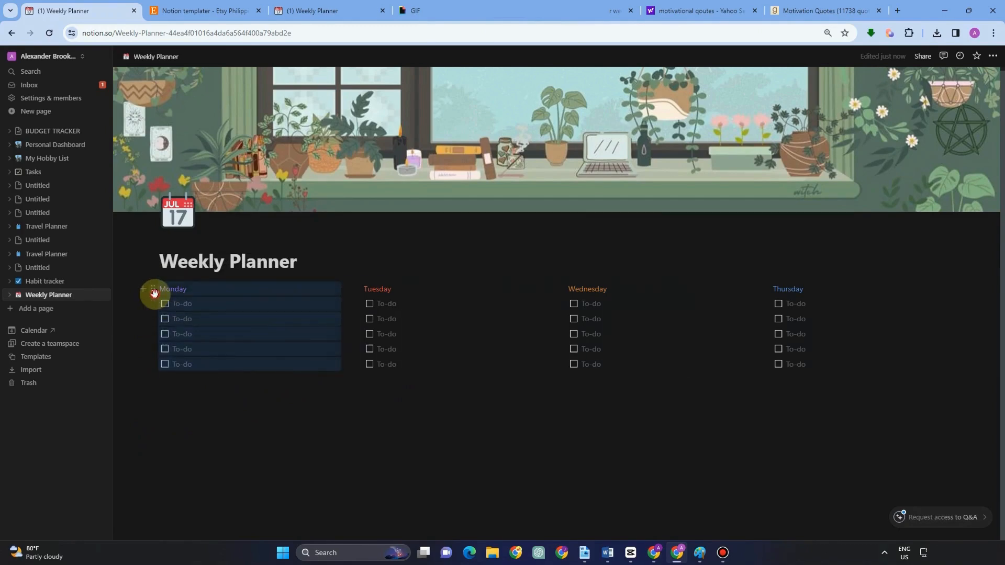
pyautogui.click(154, 294)
pyautogui.moveTo(79, 343)
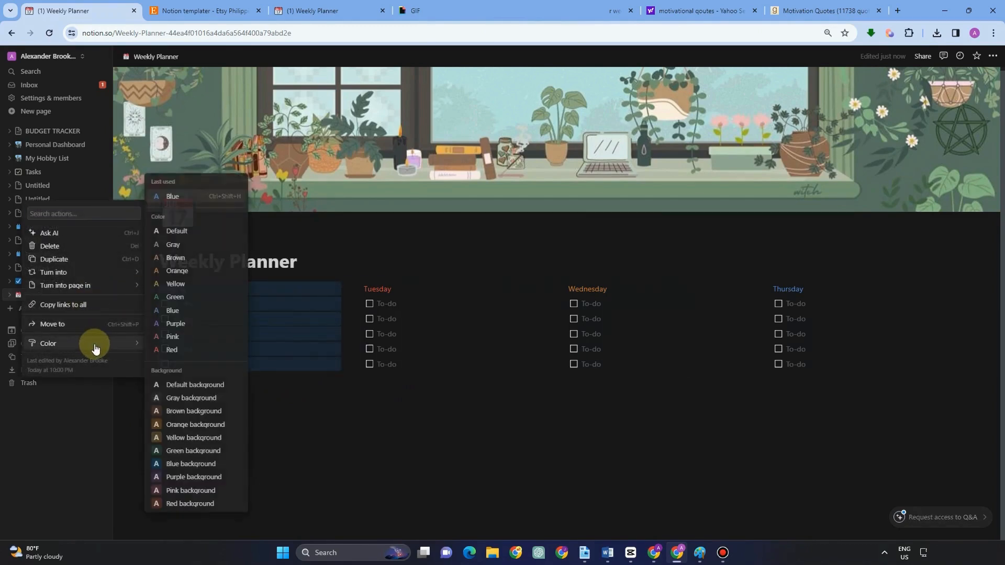
pyautogui.click(183, 477)
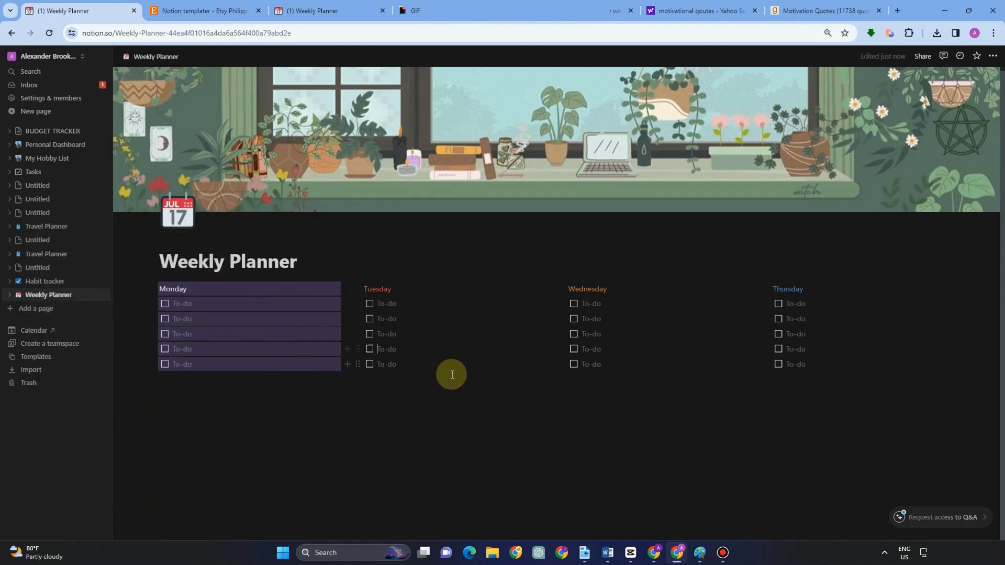
# Step: Apply a red background to the Tuesday heading and to-dos, orange to Wednesday's and green to Thursday's
pyautogui.moveTo(452, 374); pyautogui.dragTo(379, 299)
pyautogui.click(359, 291)
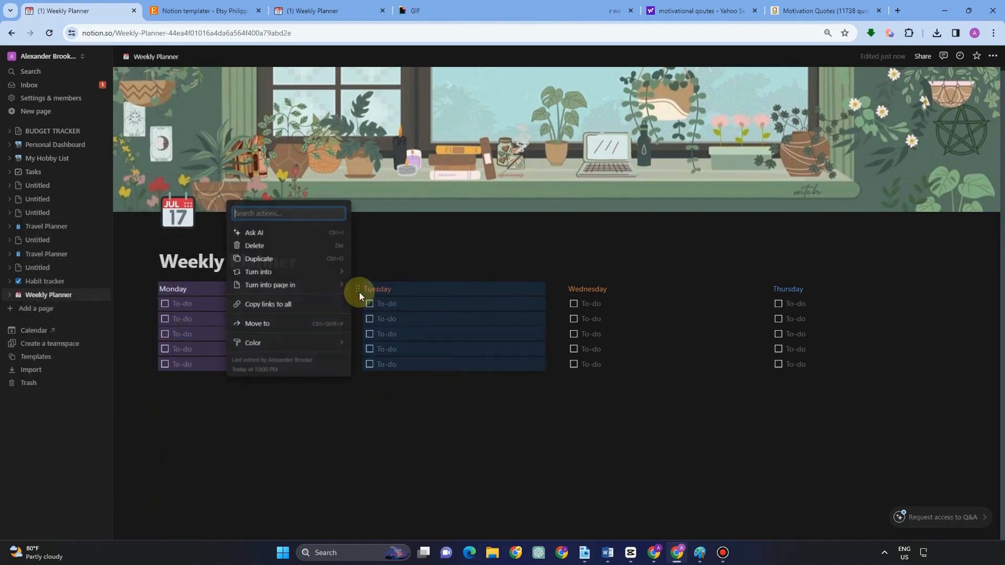
pyautogui.moveTo(269, 342)
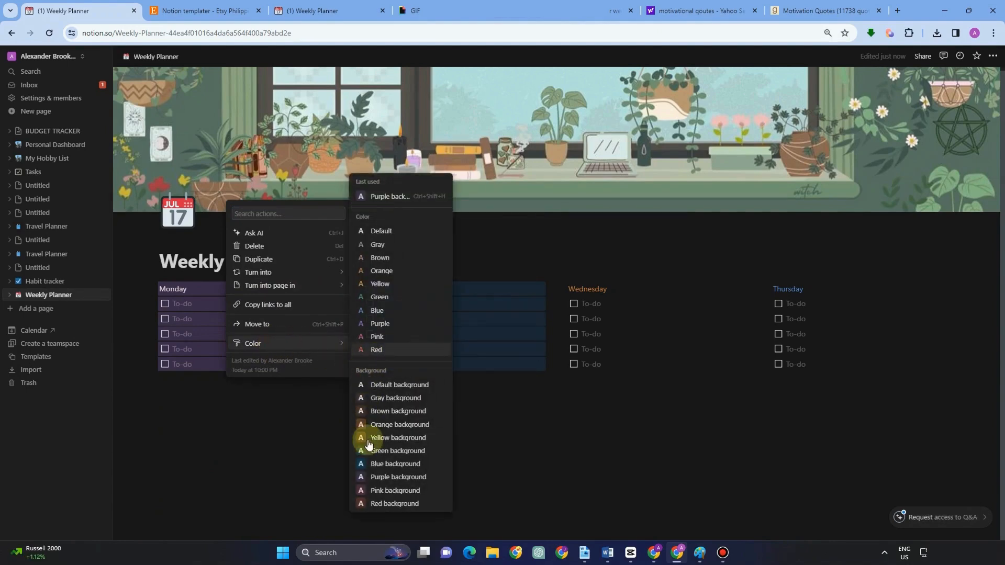
pyautogui.click(393, 503)
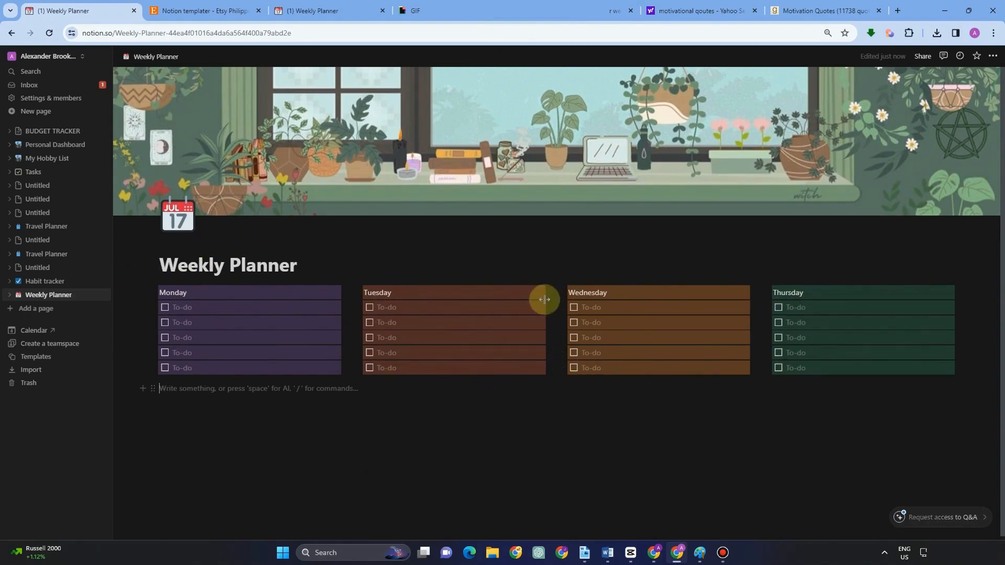
pyautogui.moveTo(419, 258); pyautogui.dragTo(837, 413)
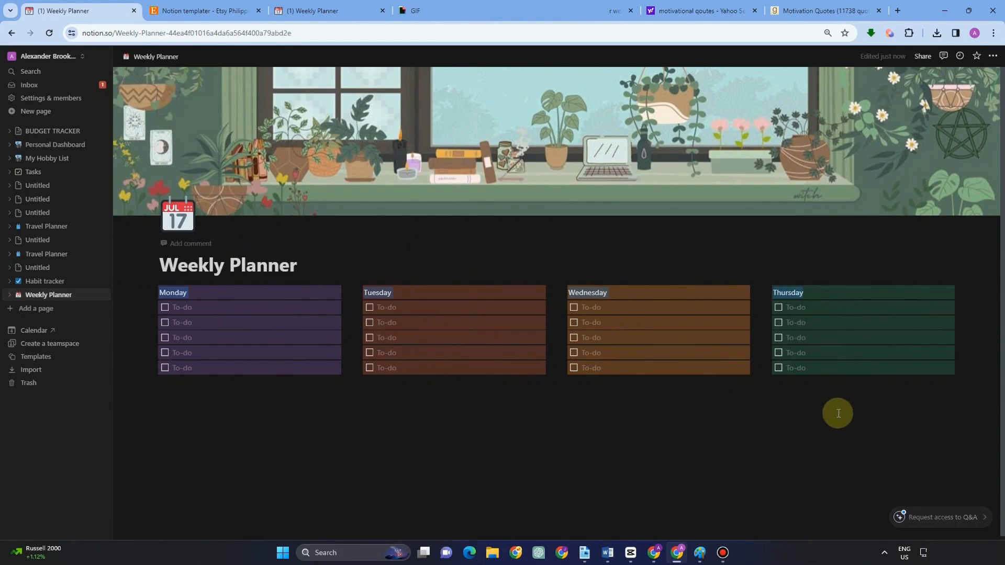
pyautogui.moveTo(966, 394); pyautogui.dragTo(376, 287)
pyautogui.click(359, 296)
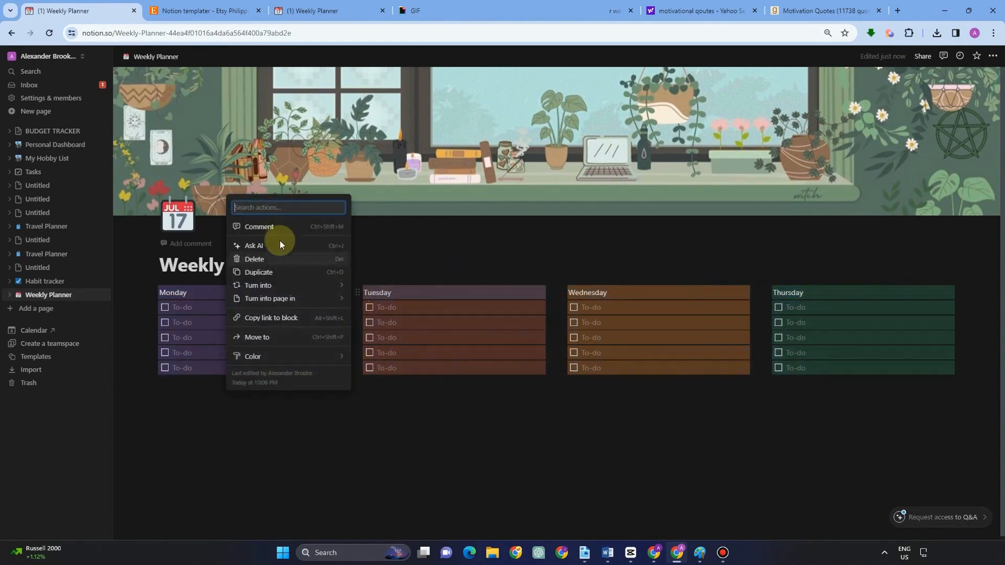
pyautogui.click(275, 267)
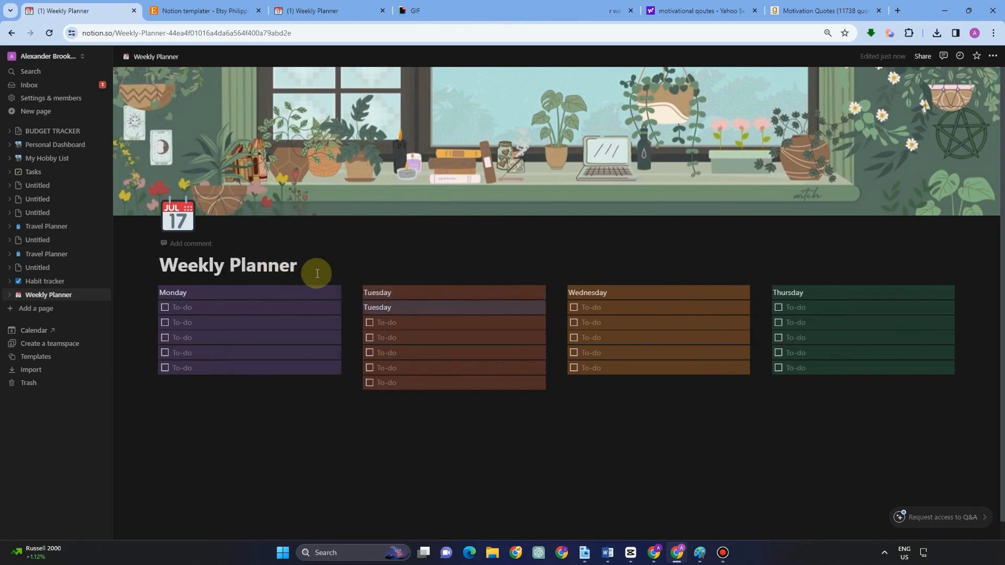
pyautogui.hotkey('ctrl', 'z')
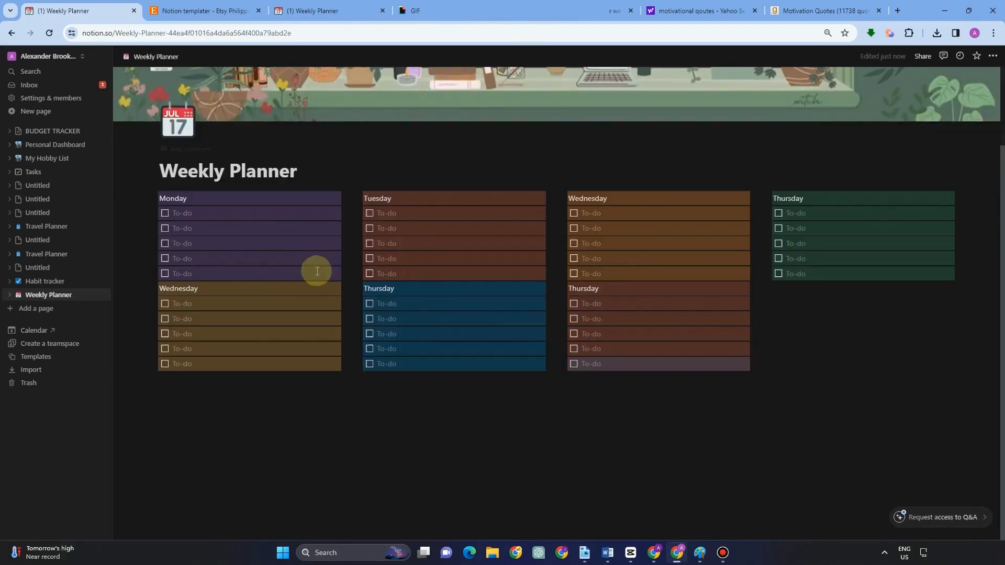
# Step: Insert a simple table in the empty line below the colored weekday columns
pyautogui.click(455, 392)
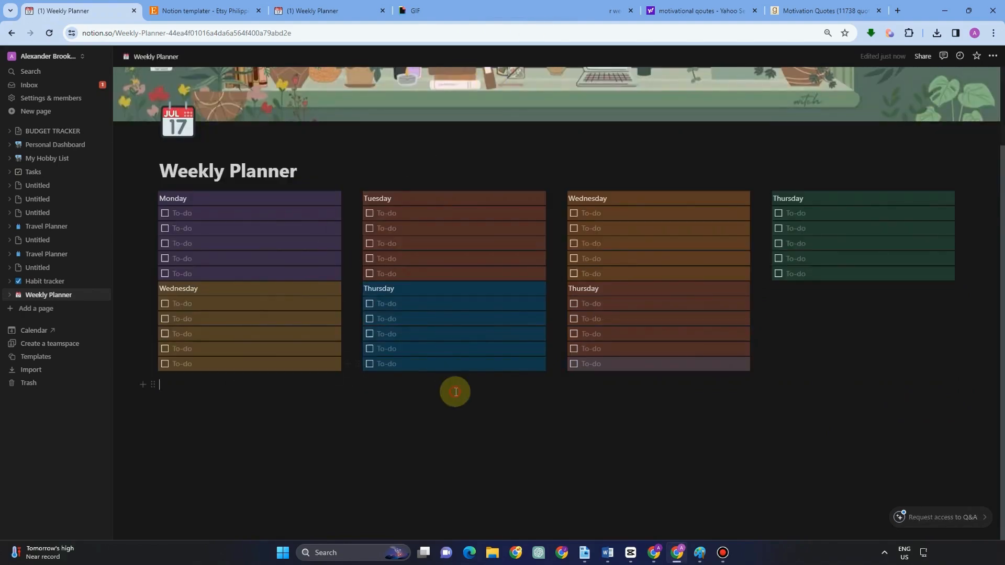
pyautogui.scroll(2, 790, 285)
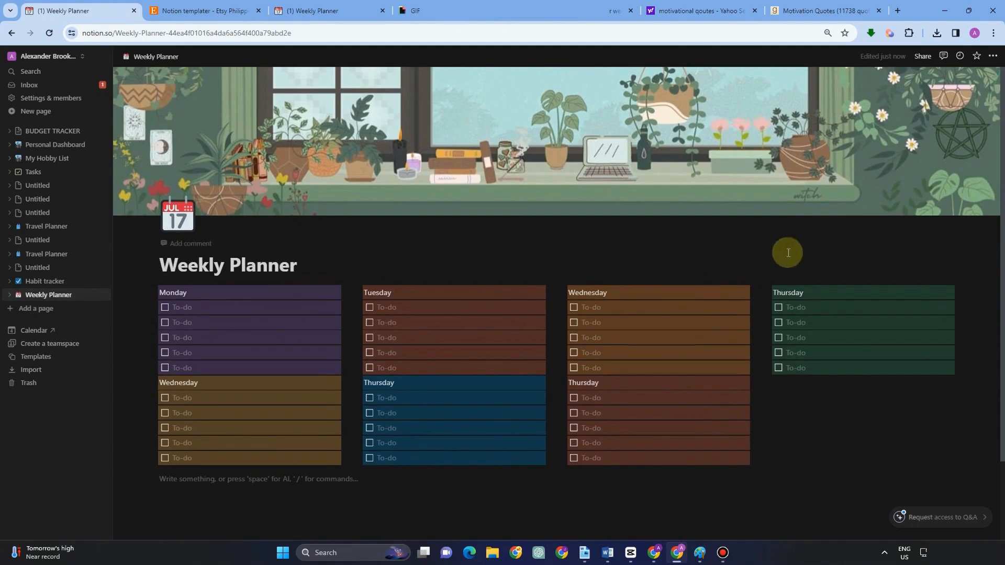
pyautogui.scroll(-2, 687, 235)
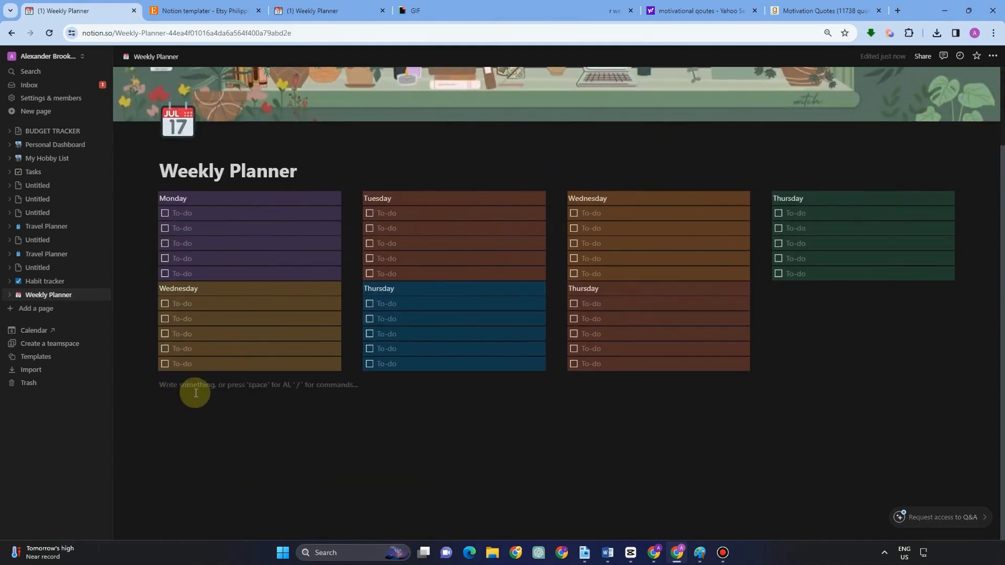
pyautogui.write('/')
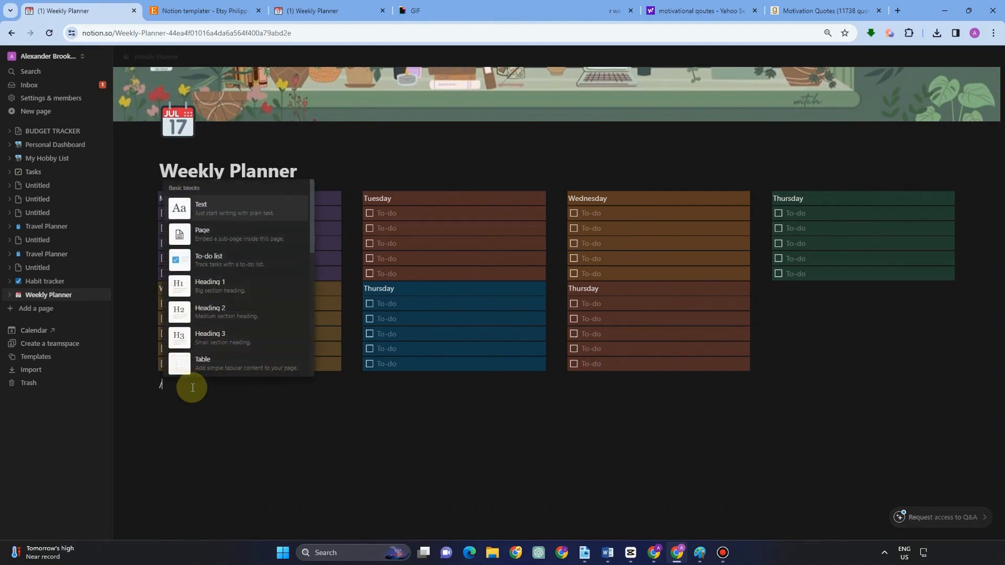
pyautogui.scroll(-1, 230, 286)
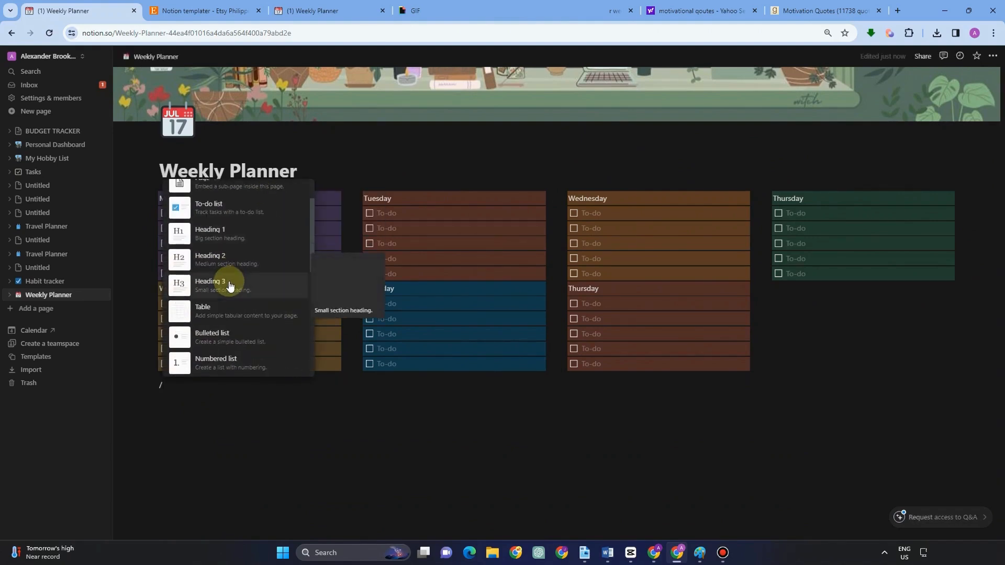
pyautogui.click(232, 319)
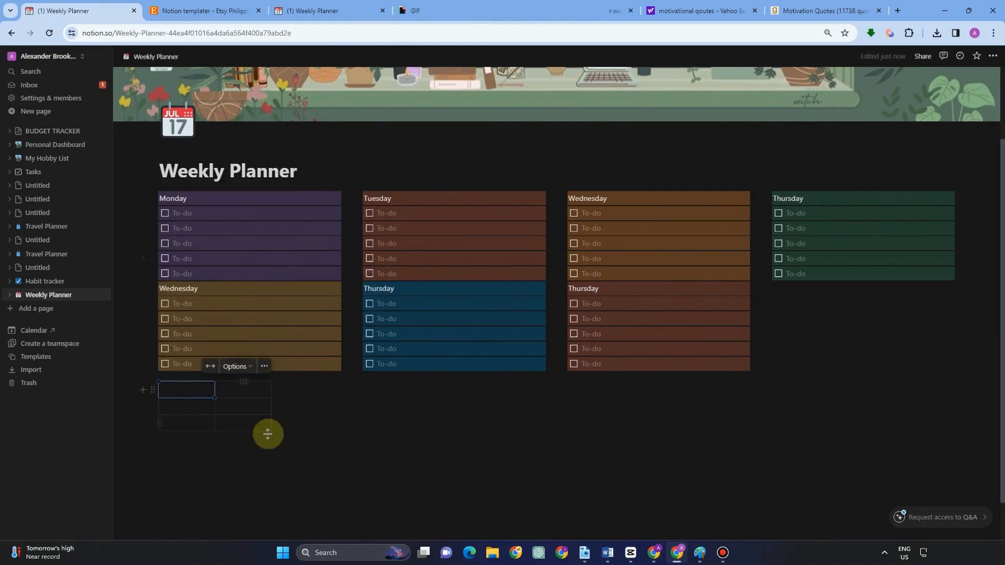
# Step: Extend the simple table to 13 columns and enter Habit Tracker in its first cell
pyautogui.click(333, 406)
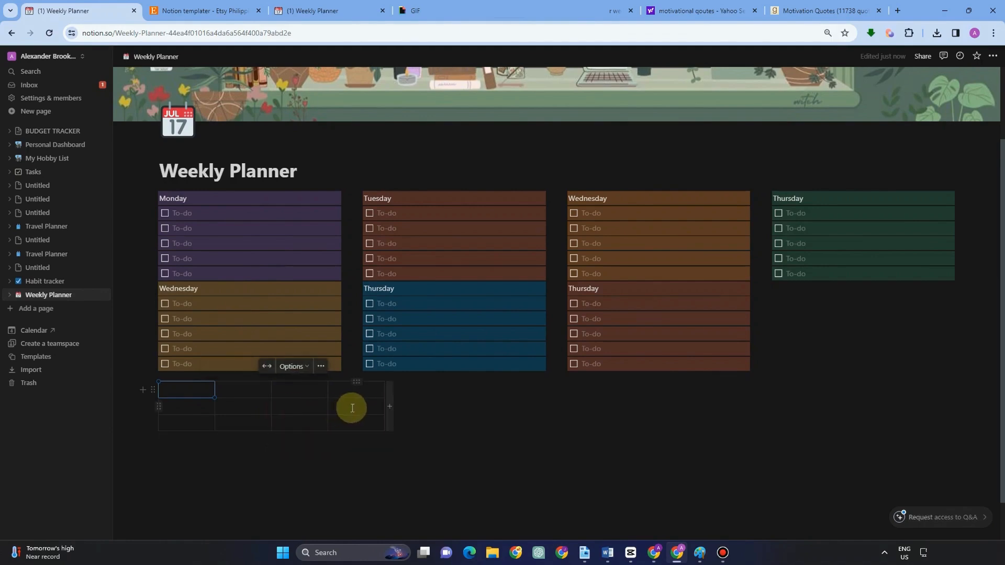
pyautogui.click(389, 406)
pyautogui.click(447, 406)
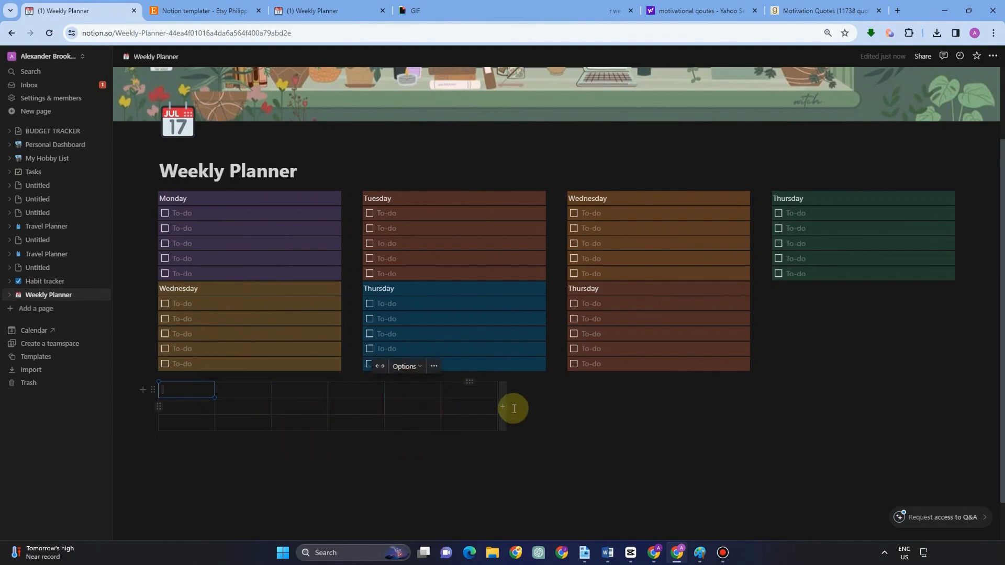
pyautogui.click(504, 408)
pyautogui.click(559, 406)
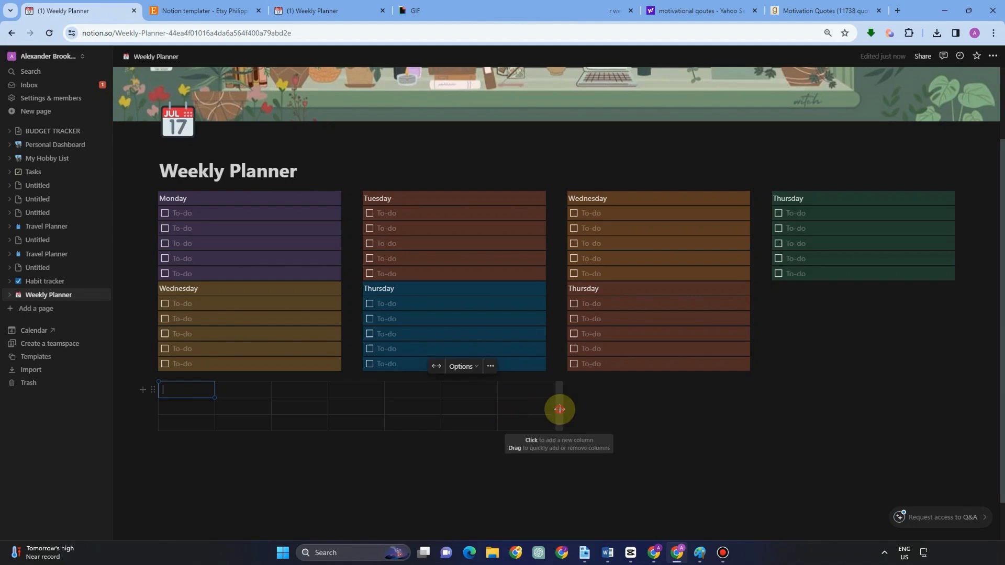
pyautogui.click(619, 407)
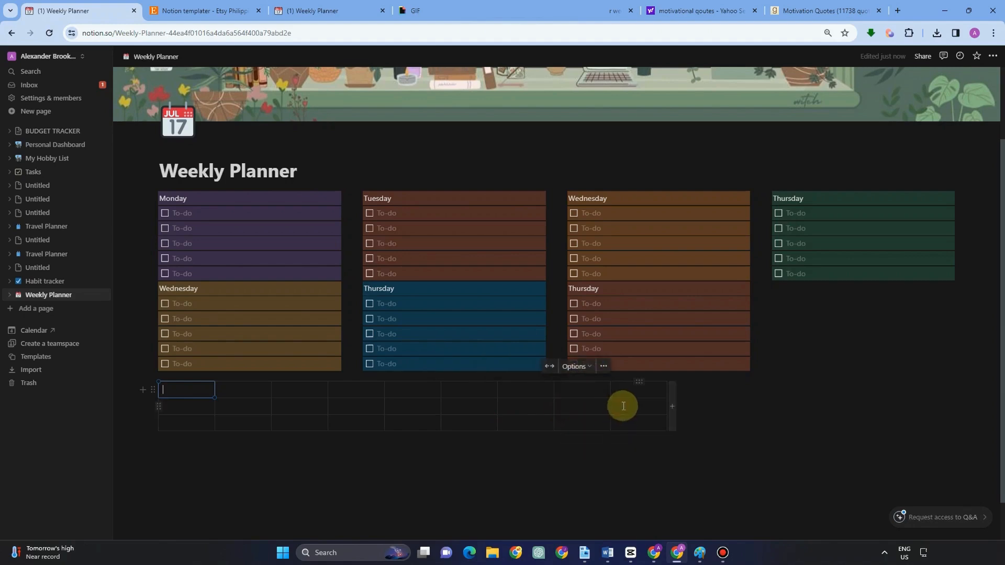
pyautogui.click(675, 407)
pyautogui.click(728, 406)
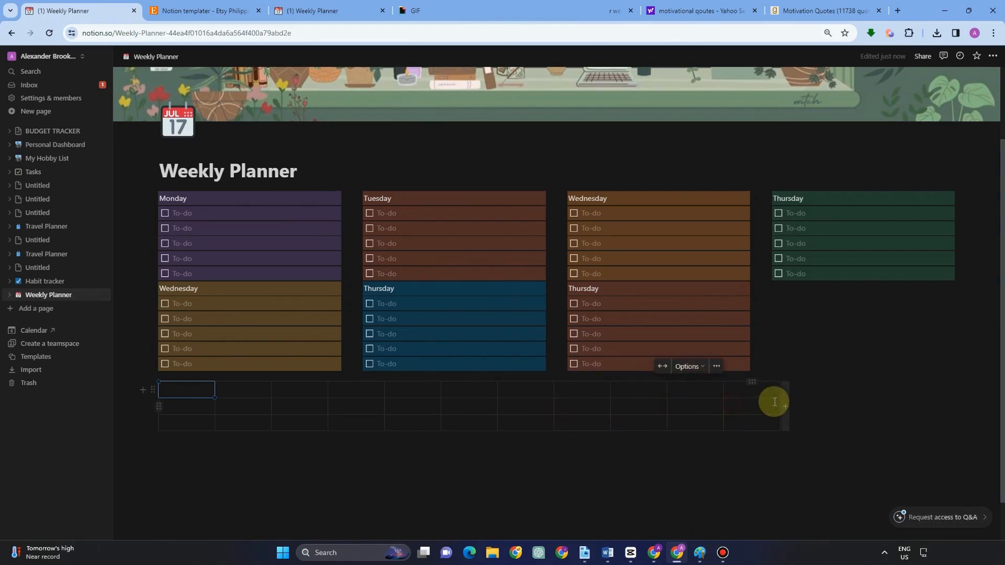
pyautogui.click(786, 406)
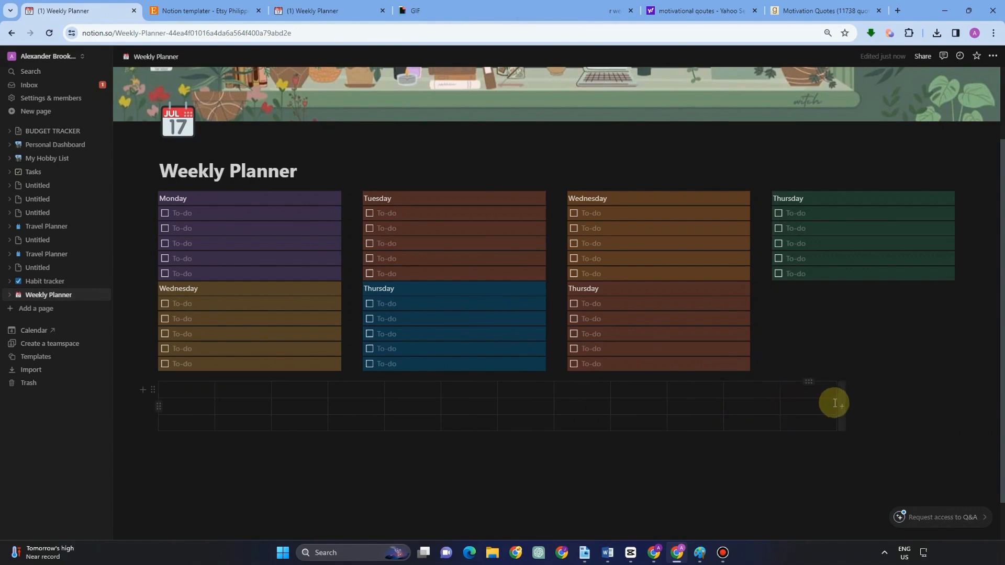
pyautogui.click(843, 406)
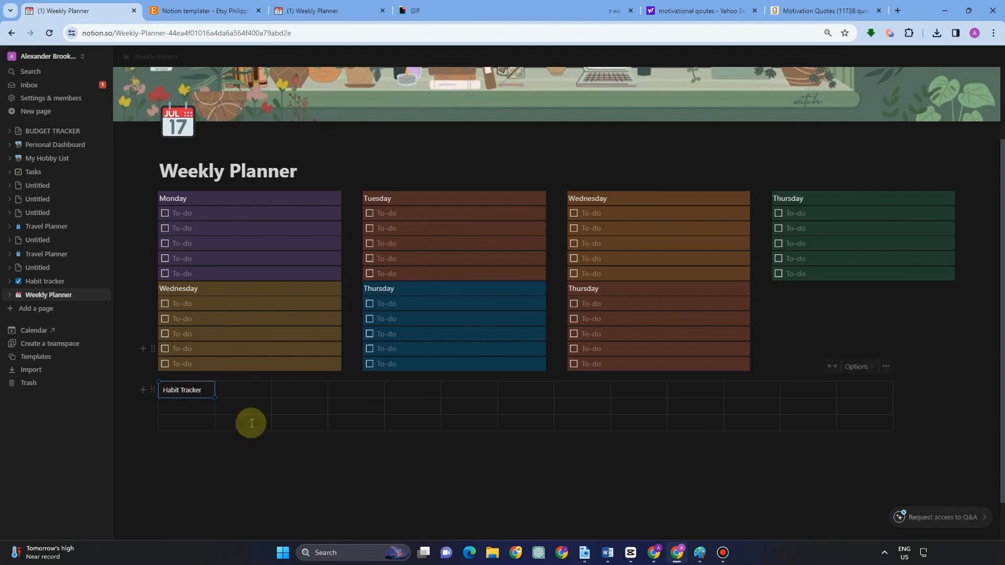
pyautogui.click(305, 479)
pyautogui.click(152, 390)
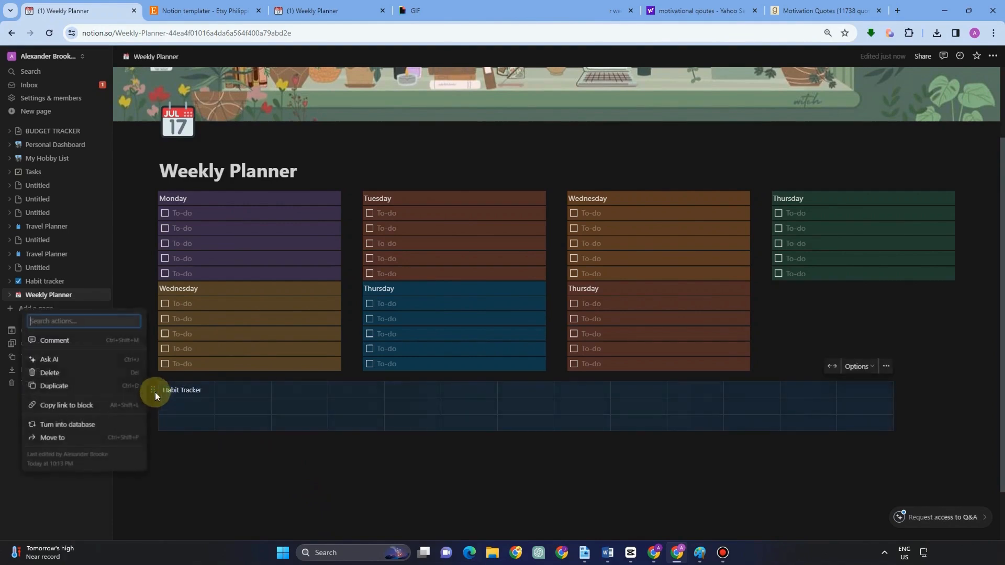
pyautogui.click(236, 476)
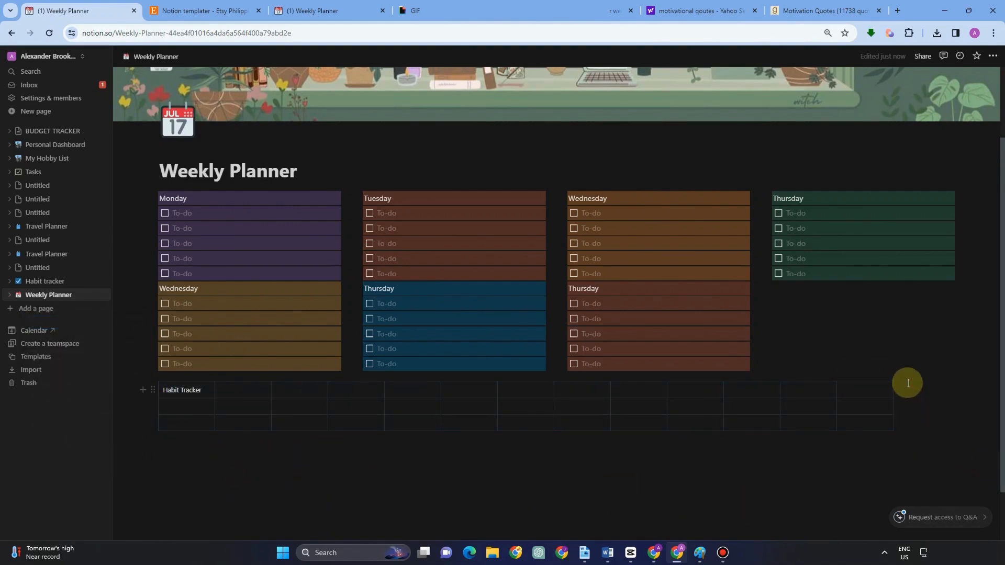
pyautogui.moveTo(908, 383); pyautogui.dragTo(343, 394)
pyautogui.click(151, 390)
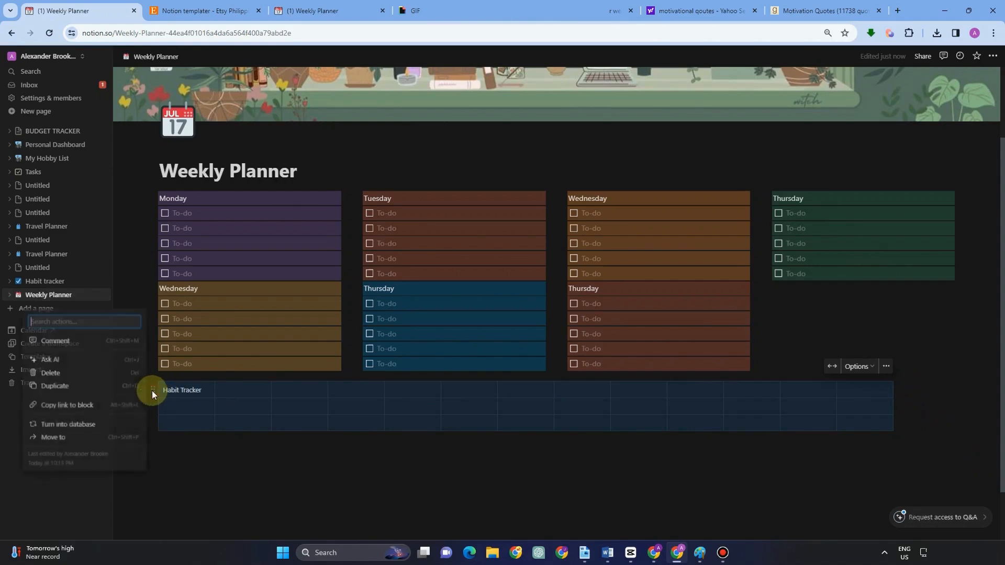
pyautogui.click(168, 473)
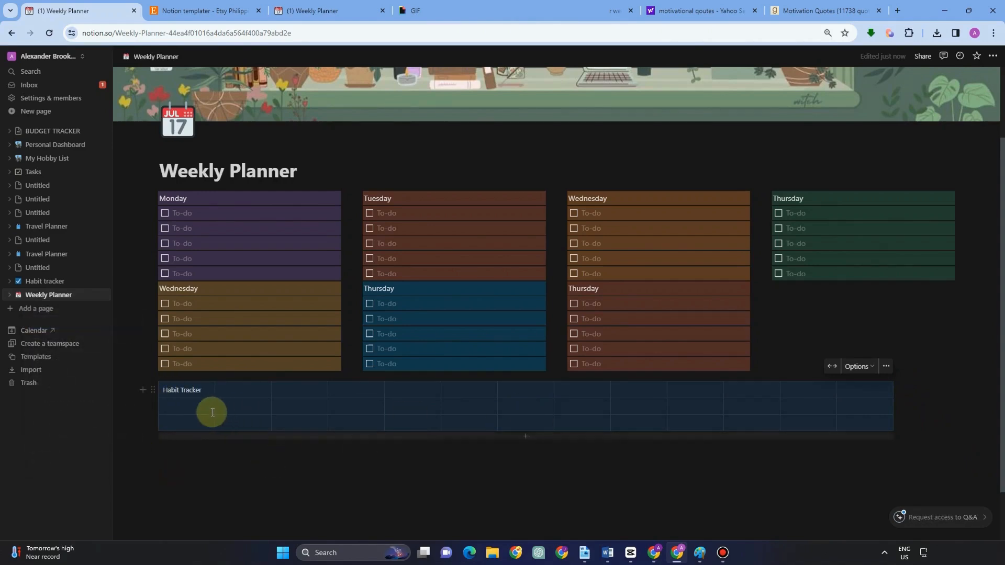
# Step: Insert an image block below the Habit Tracker table and upload the pink to-do notebook illustration
pyautogui.click(603, 467)
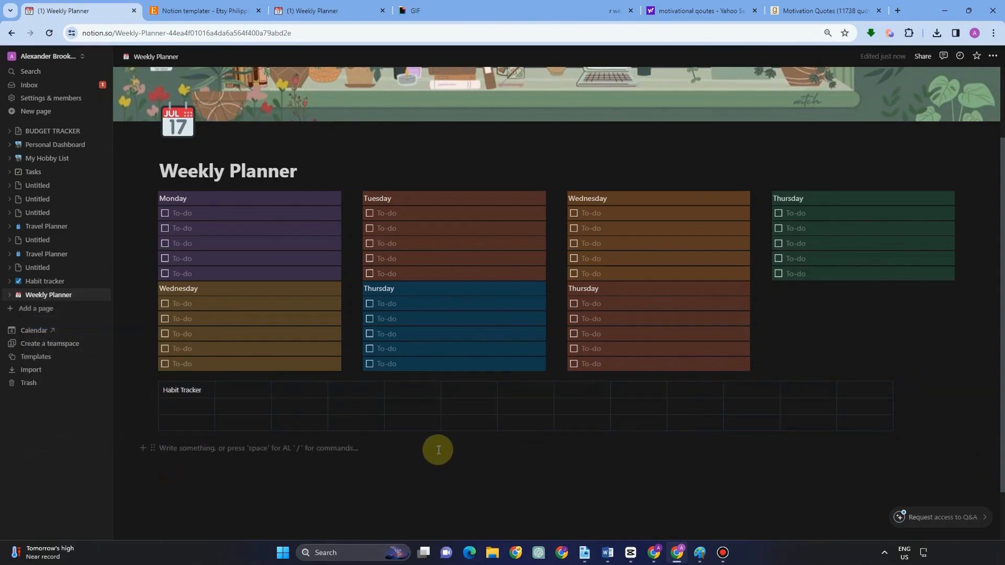
pyautogui.write('/')
pyautogui.scroll(-2, 221, 328)
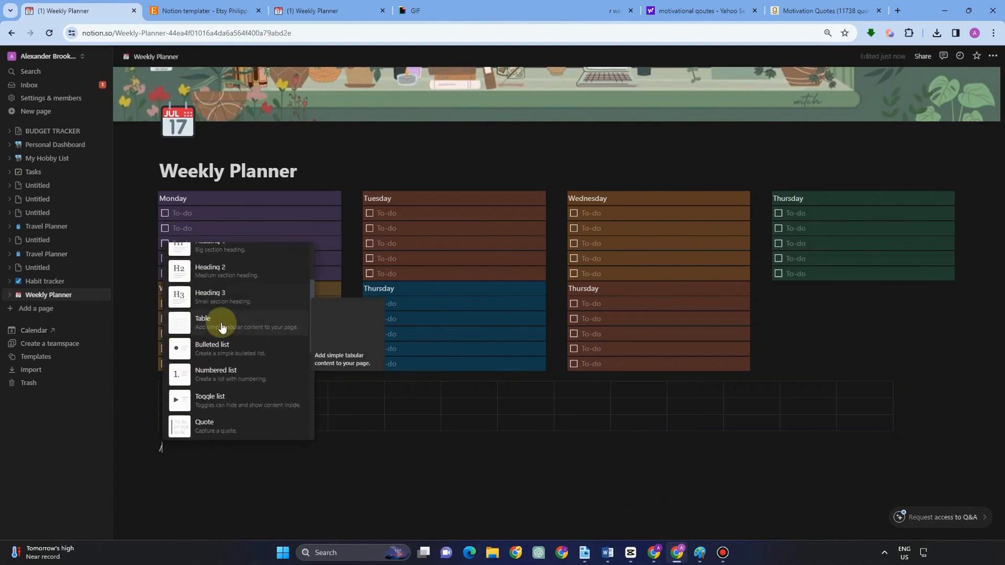
pyautogui.scroll(-2, 230, 367)
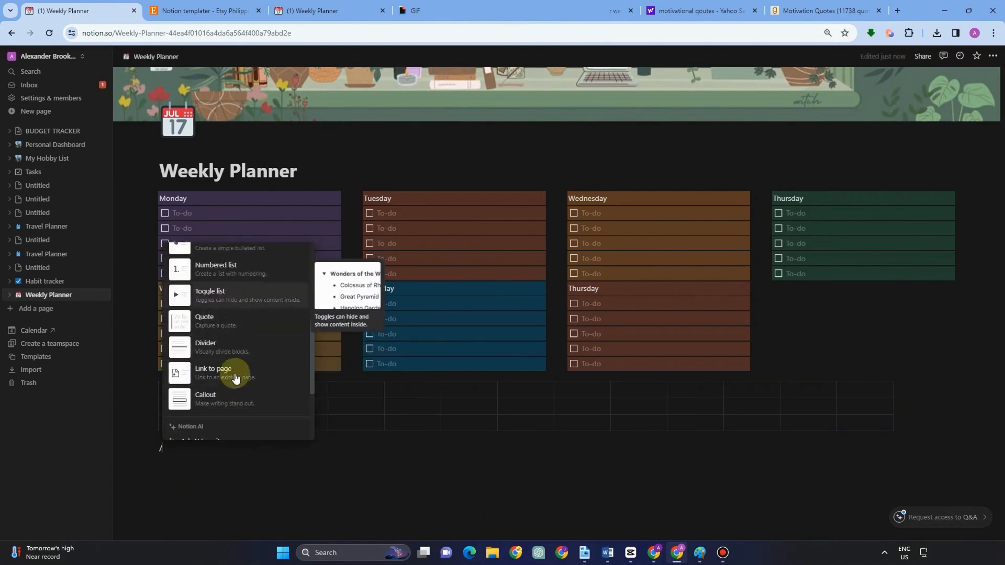
pyautogui.scroll(-4, 235, 376)
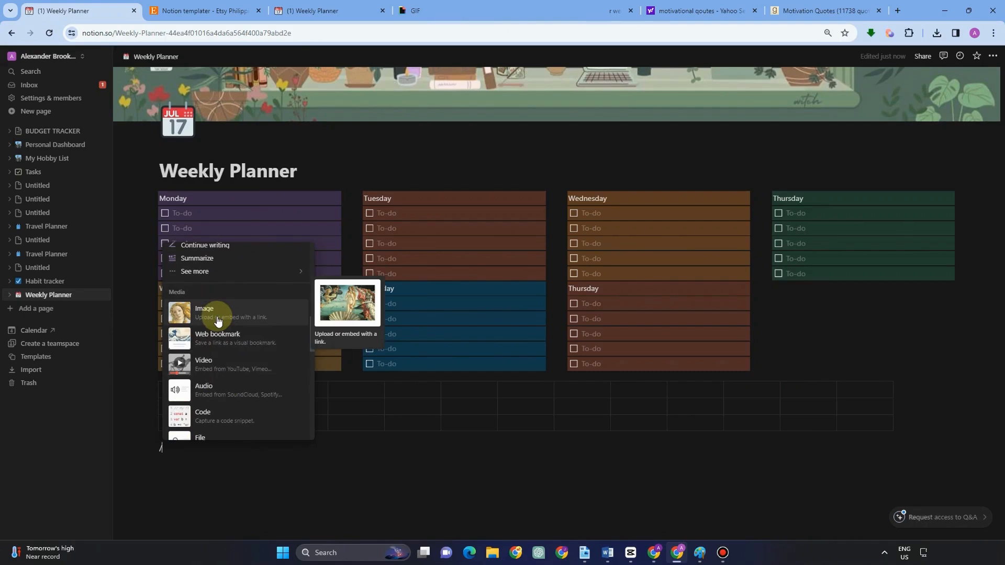
pyautogui.click(218, 320)
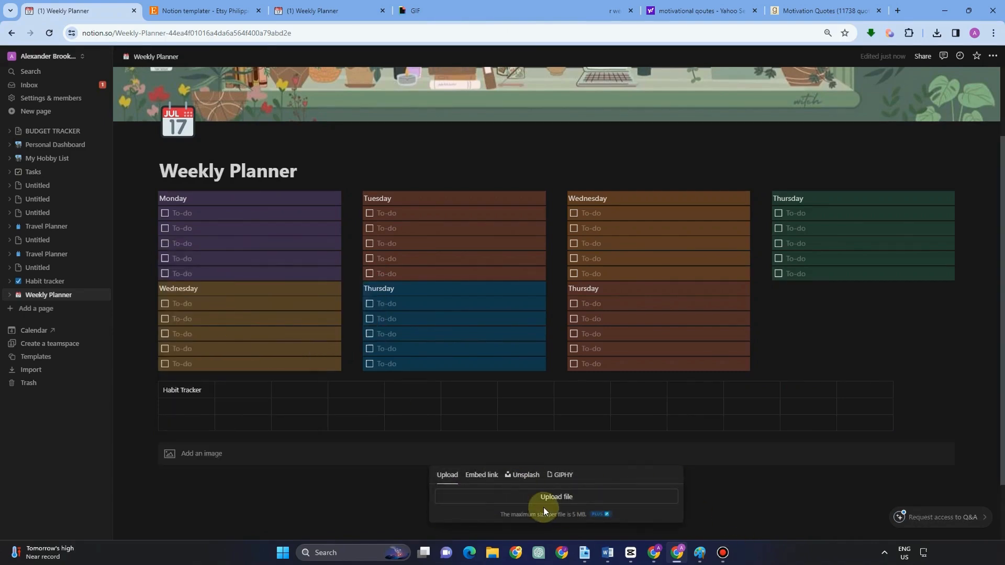
pyautogui.scroll(-6, 596, 372)
pyautogui.scroll(-3, 590, 371)
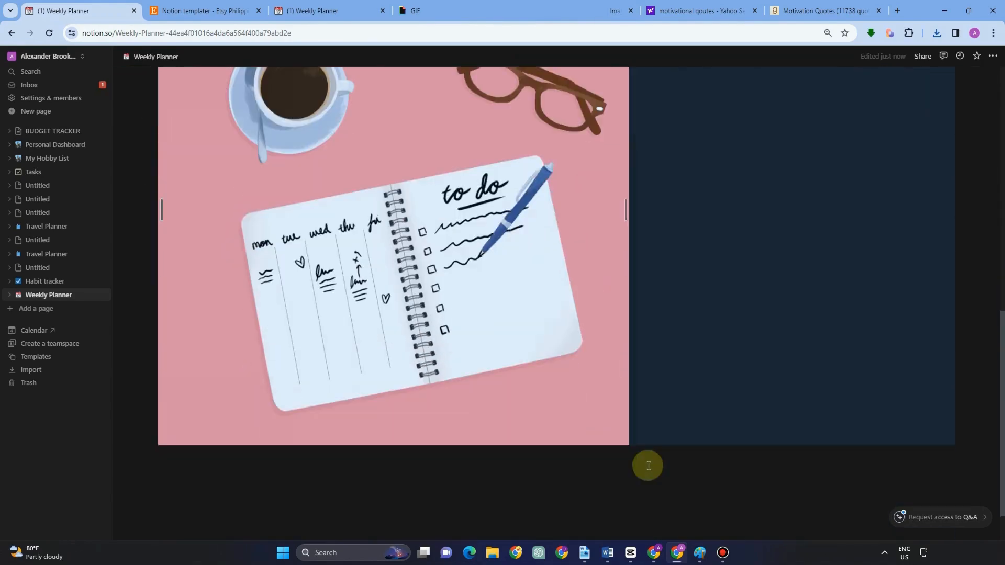
# Step: Shrink the notebook illustration to a small centered image below the table
pyautogui.click(617, 445)
pyautogui.click(539, 441)
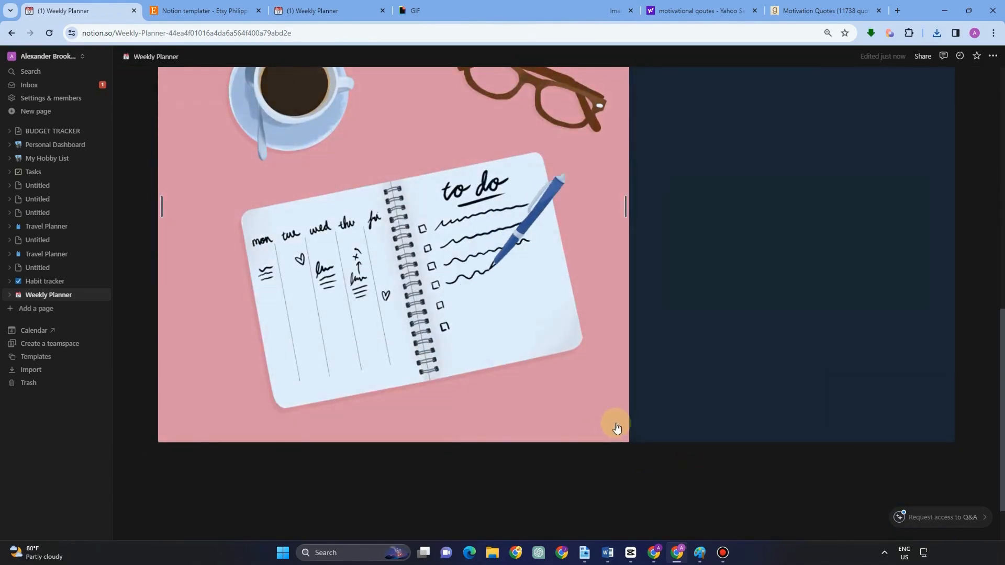
pyautogui.scroll(3, 162, 199)
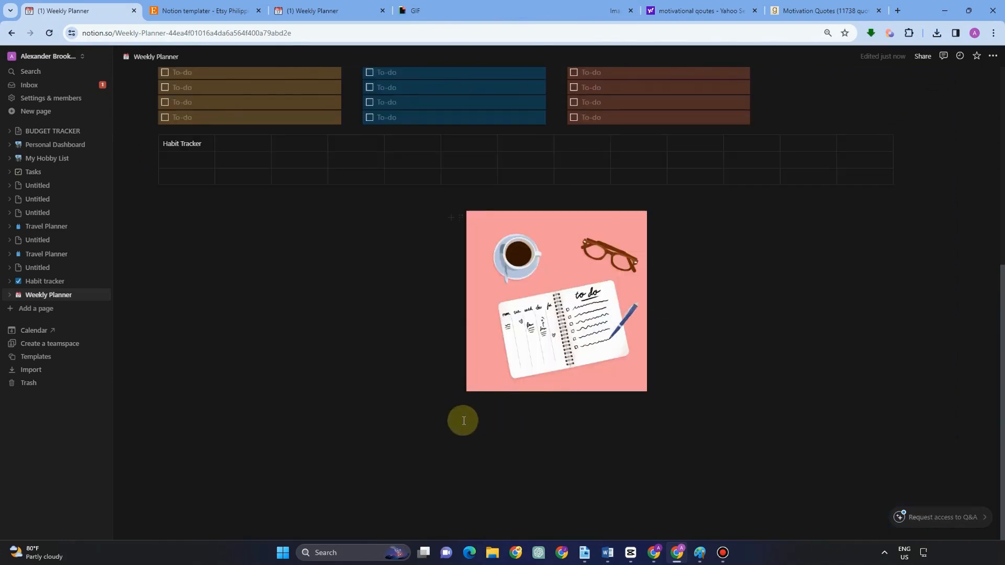
# Step: Insert a database view block below the notebook illustration and create a new database as its source
pyautogui.click(482, 422)
pyautogui.write('/')
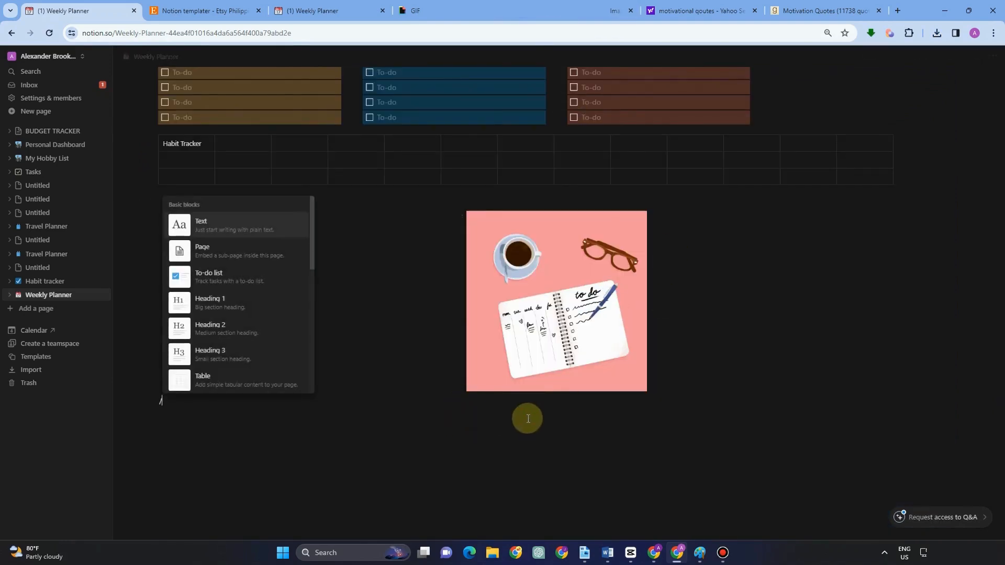
pyautogui.scroll(-4, 230, 330)
pyautogui.scroll(-10, 231, 328)
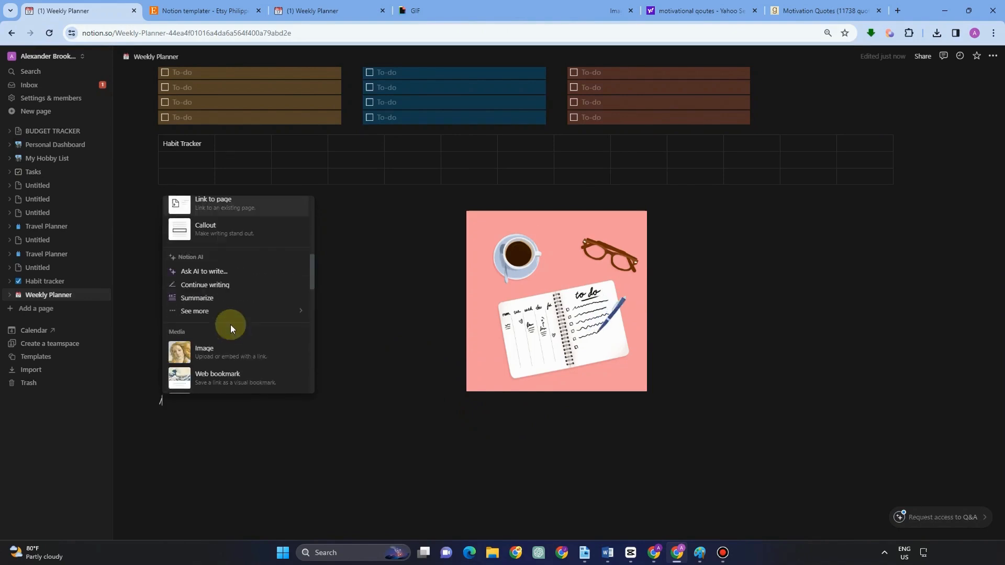
pyautogui.scroll(2, 233, 256)
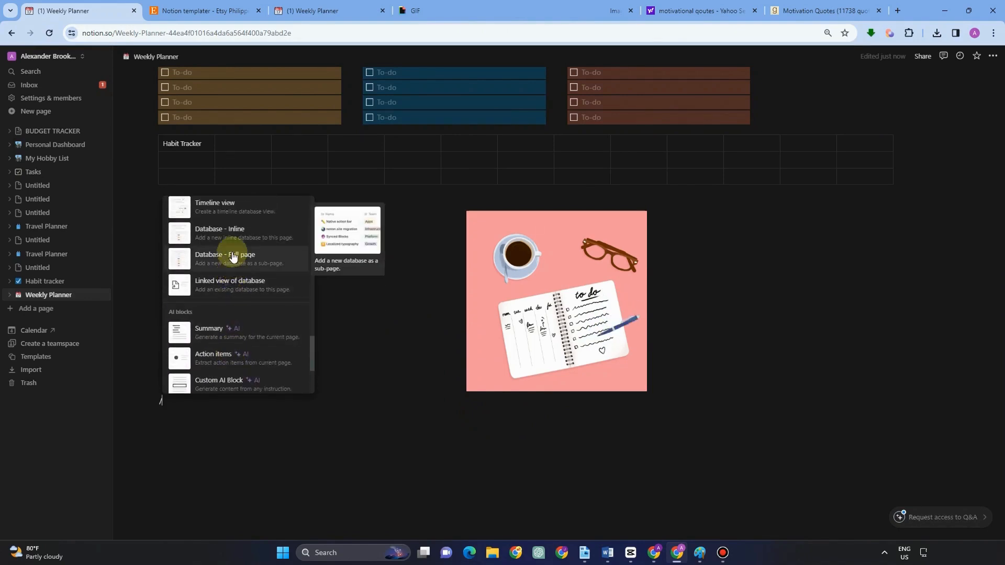
pyautogui.click(225, 209)
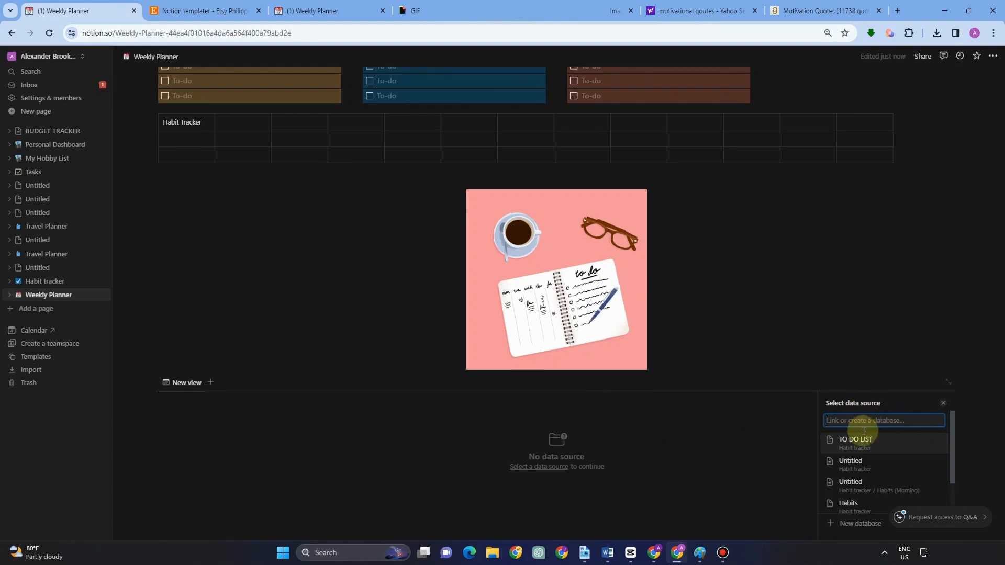
pyautogui.click(860, 524)
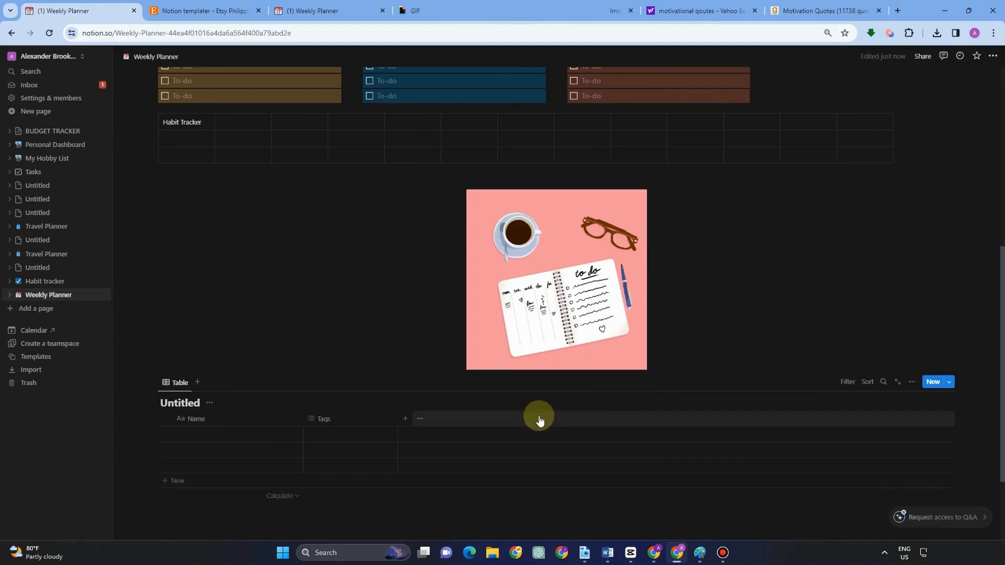
# Step: Use the TO DO LIST database as the block's data source and copy its existing Table view
pyautogui.scroll(-1, 539, 420)
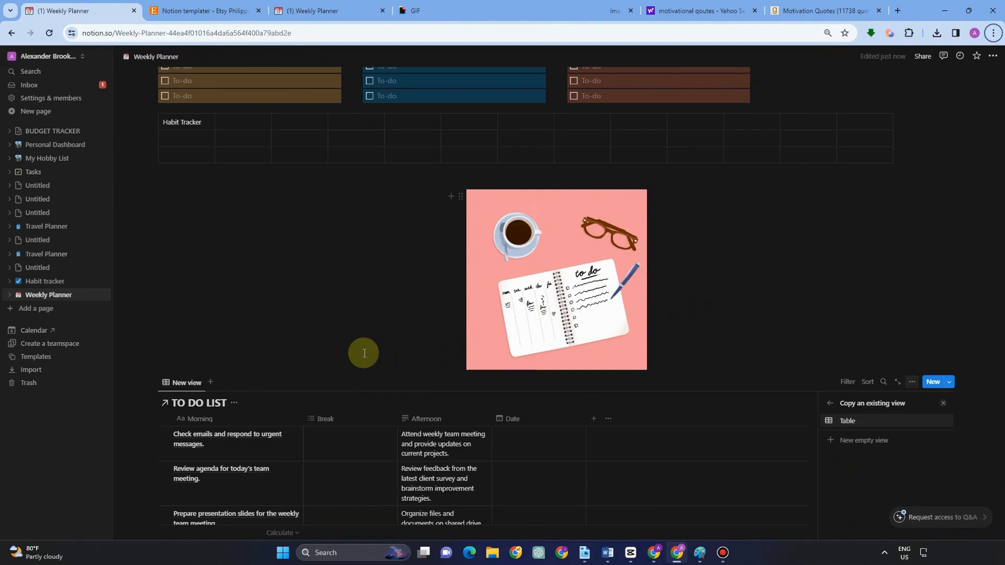
pyautogui.click(845, 421)
pyautogui.scroll(-2, 730, 399)
pyautogui.scroll(-1, 730, 399)
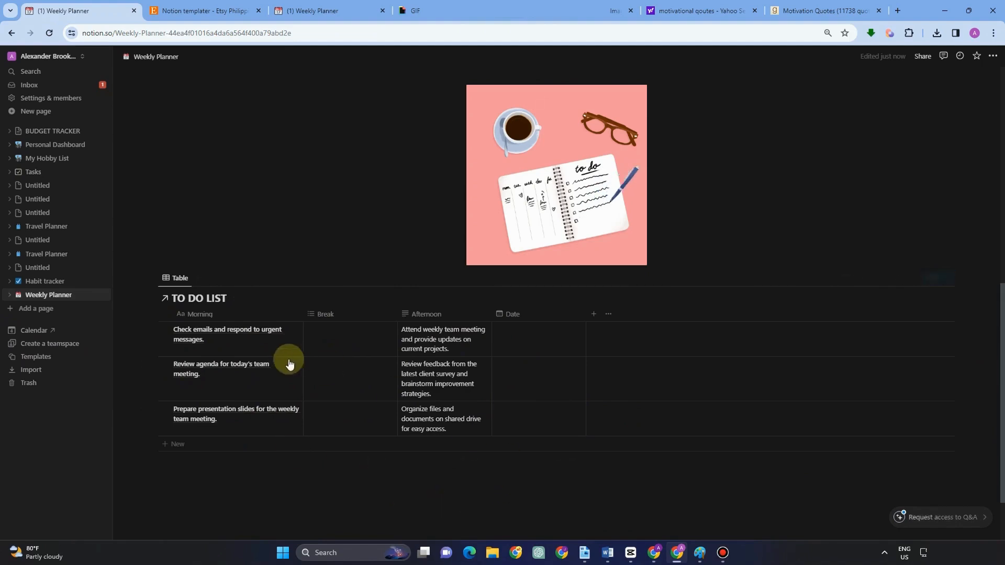
# Step: Give the first TO DO LIST row a grinning face emoji icon and the second row an avocado emoji icon
pyautogui.click(152, 334)
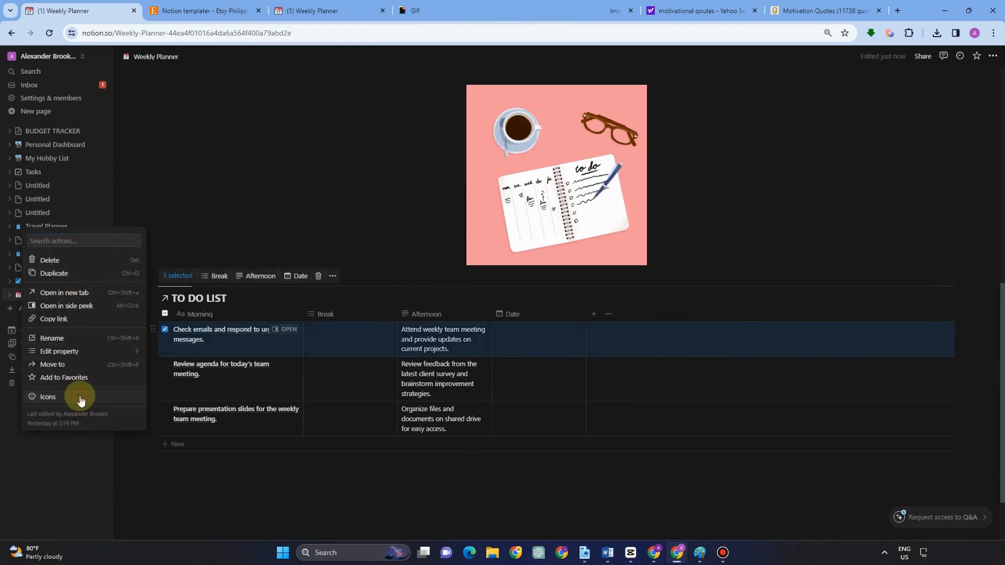
pyautogui.click(80, 399)
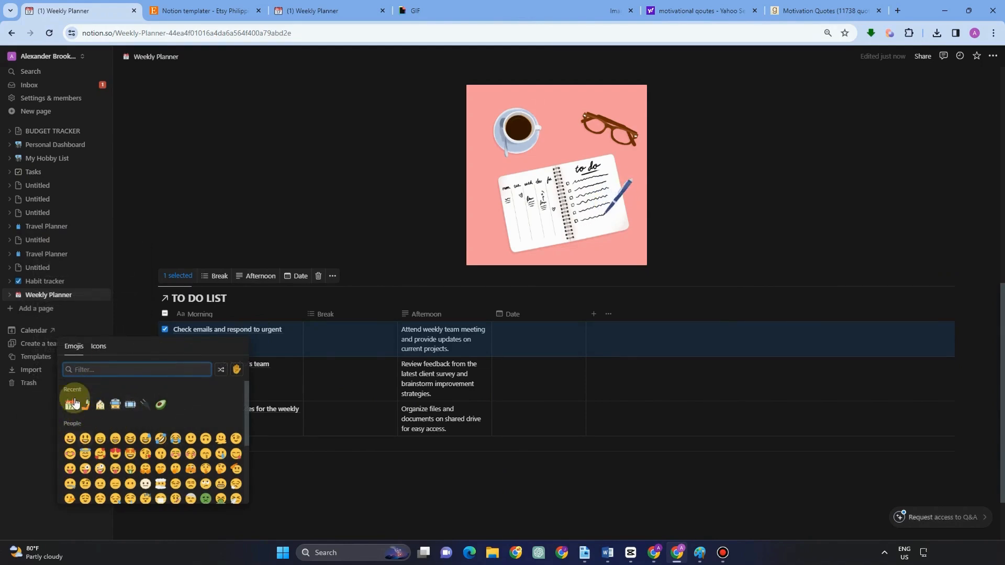
pyautogui.click(69, 439)
pyautogui.click(315, 384)
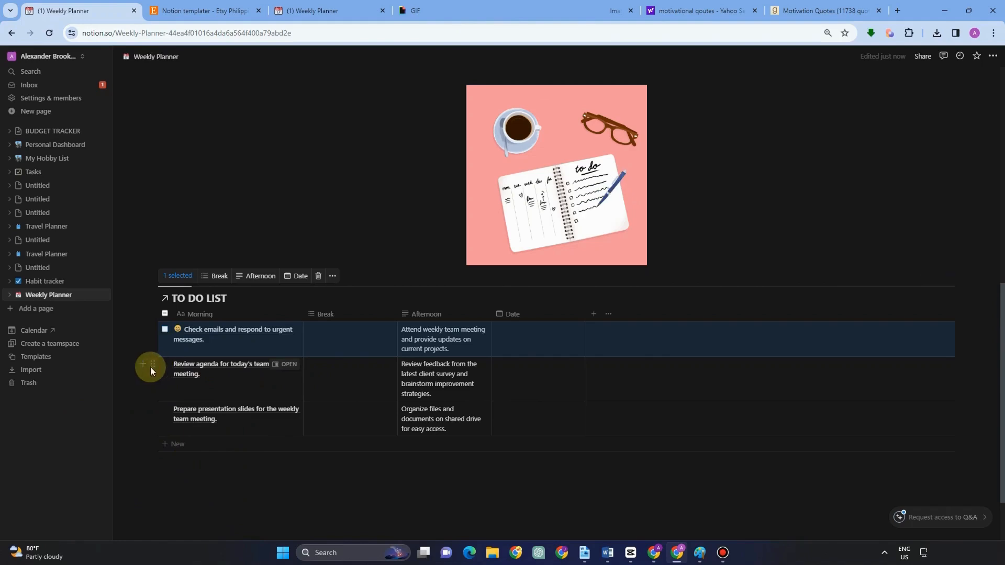
pyautogui.click(151, 366)
pyautogui.click(93, 444)
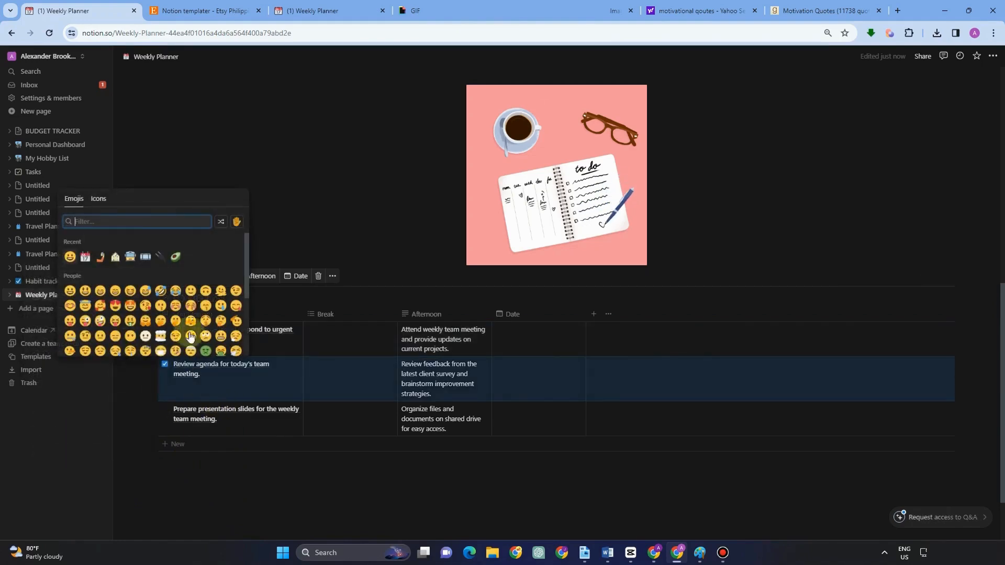
pyautogui.click(178, 259)
pyautogui.click(155, 396)
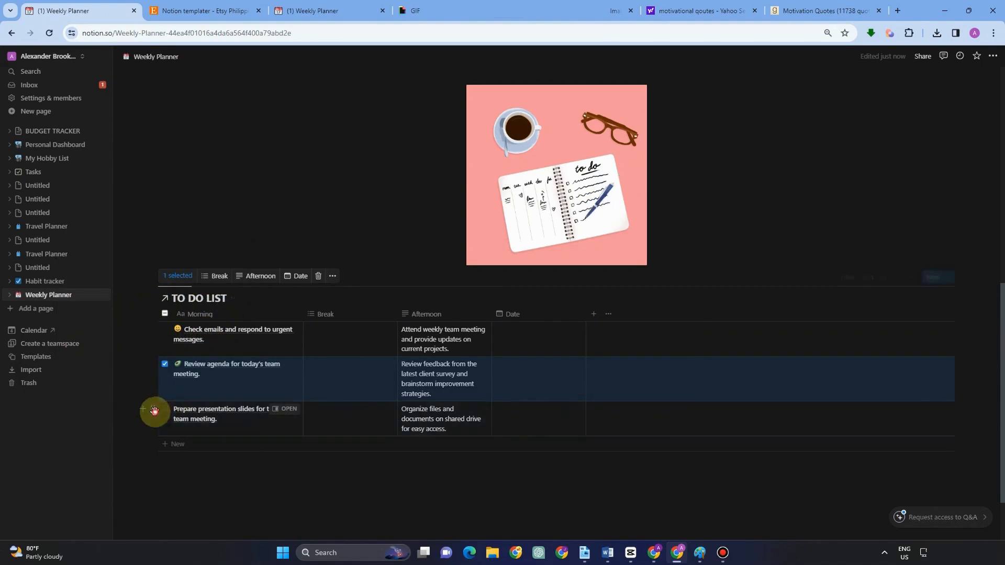
# Step: Try to give the third TO DO LIST row an airplane icon
pyautogui.click(152, 410)
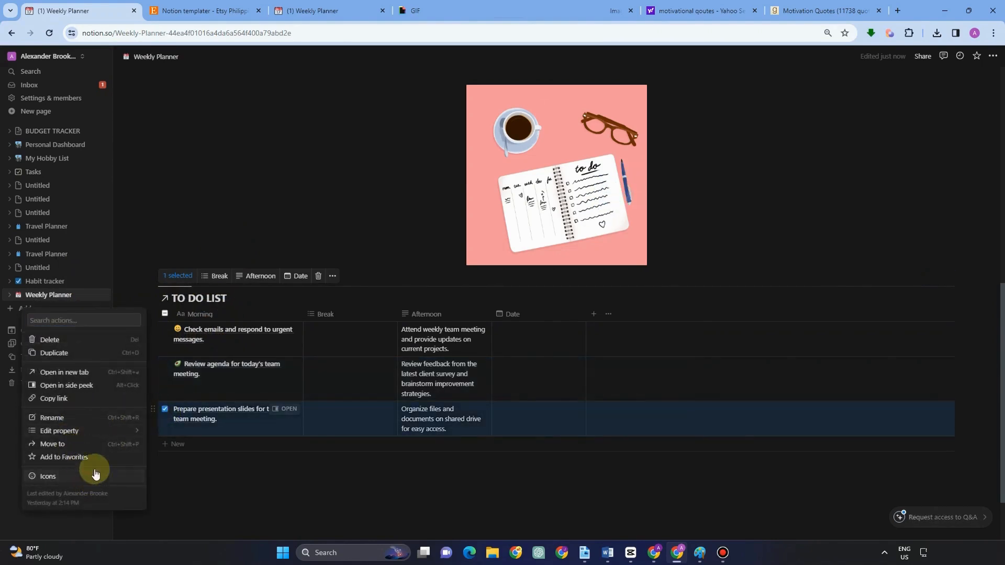
pyautogui.click(90, 474)
pyautogui.click(94, 249)
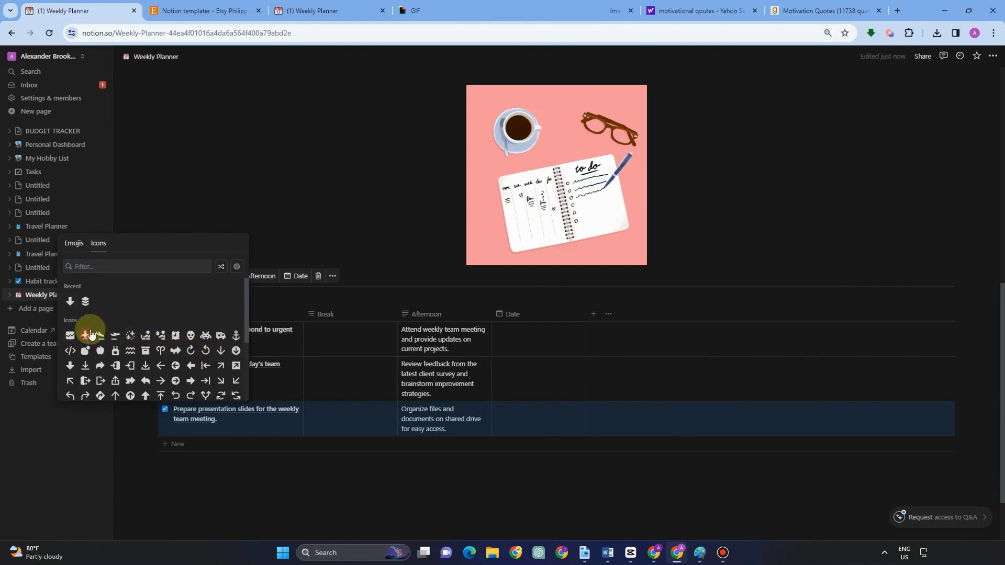
pyautogui.click(90, 335)
pyautogui.click(246, 464)
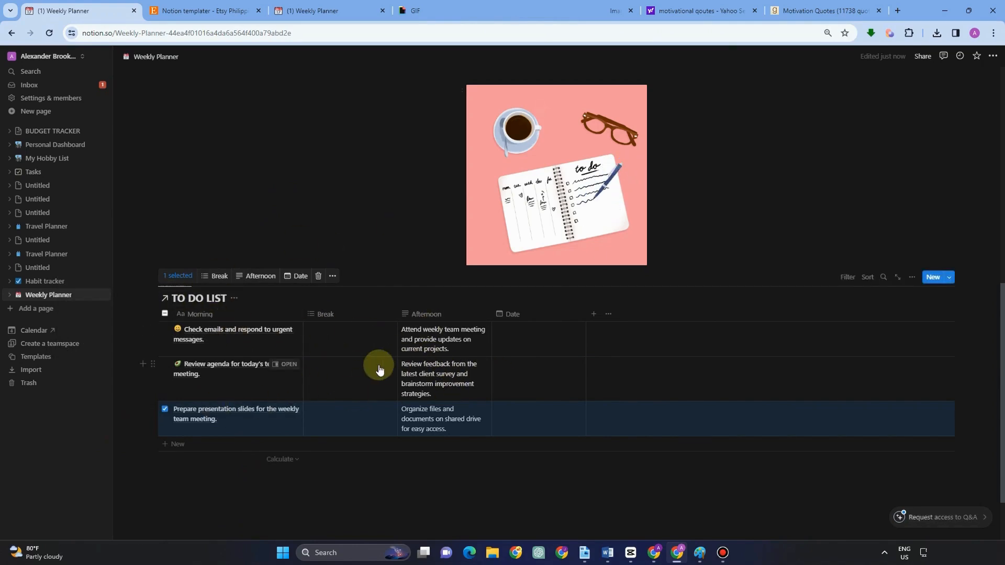
pyautogui.press('F11')
pyautogui.press('F11')
pyautogui.press('super+shift+s')
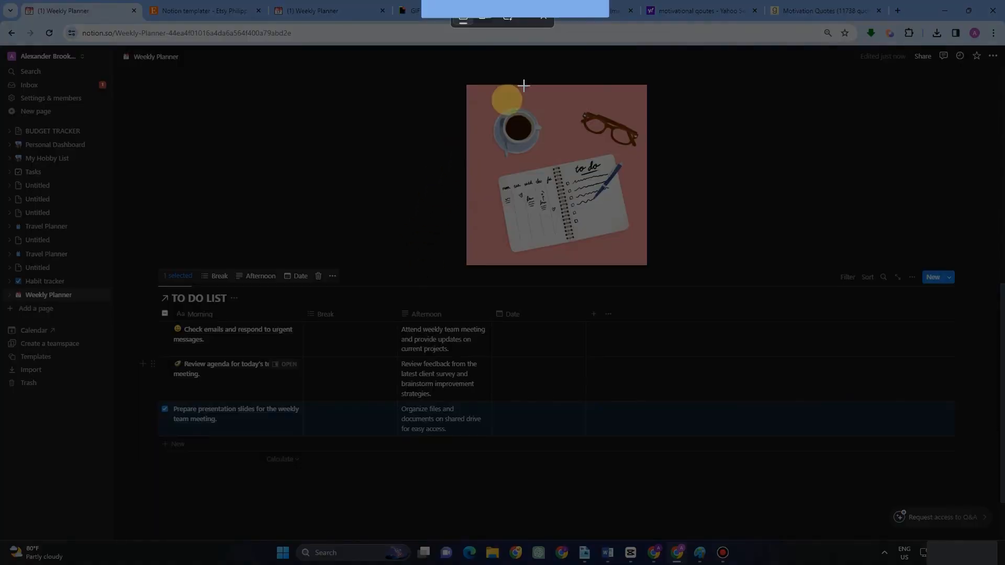
pyautogui.click(547, 19)
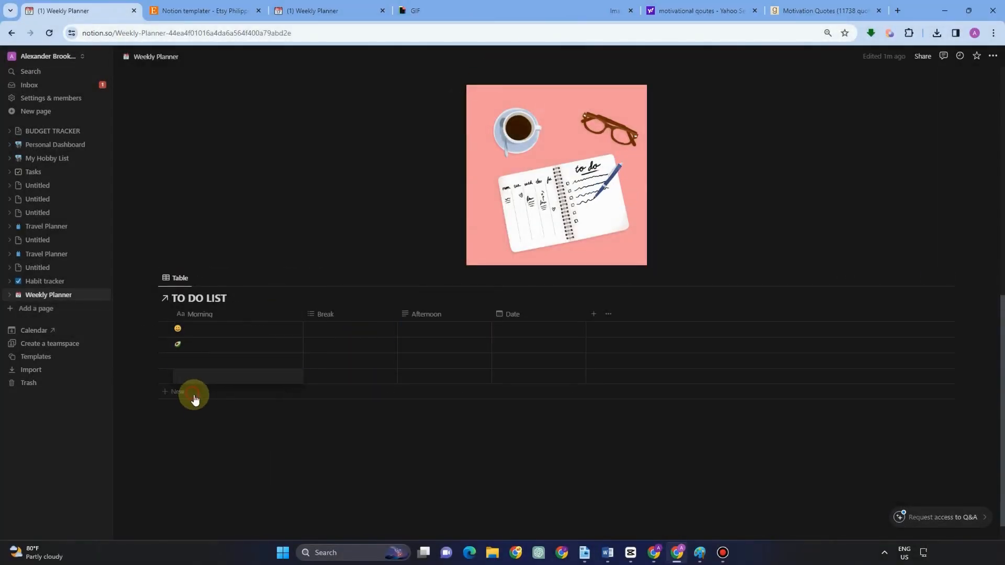
# Step: Add empty rows at the end of the TO DO LIST table to make five rows in all
pyautogui.click(193, 396)
pyautogui.click(196, 402)
pyautogui.click(194, 394)
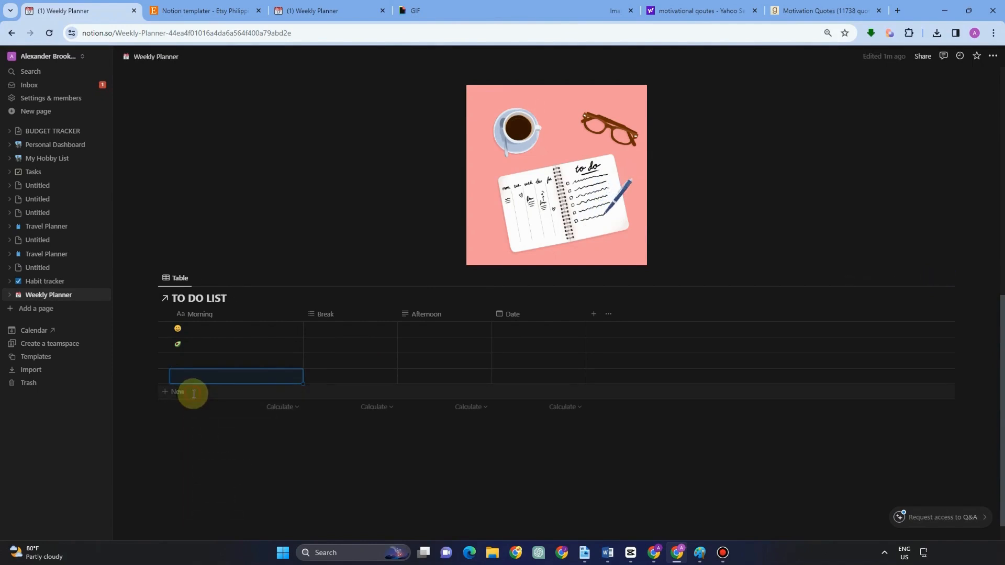
pyautogui.click(194, 394)
# Step: Insert a gallery view block below the TO DO LIST table, link it to the TO DO LIST database and copy its existing Table view
pyautogui.scroll(2, 359, 272)
pyautogui.scroll(-2, 398, 335)
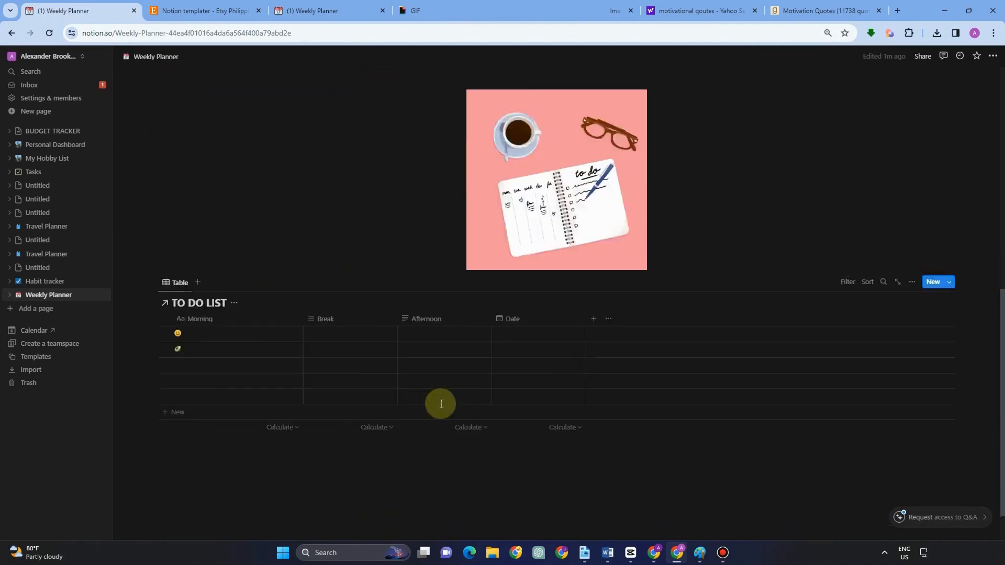
pyautogui.scroll(-1, 441, 403)
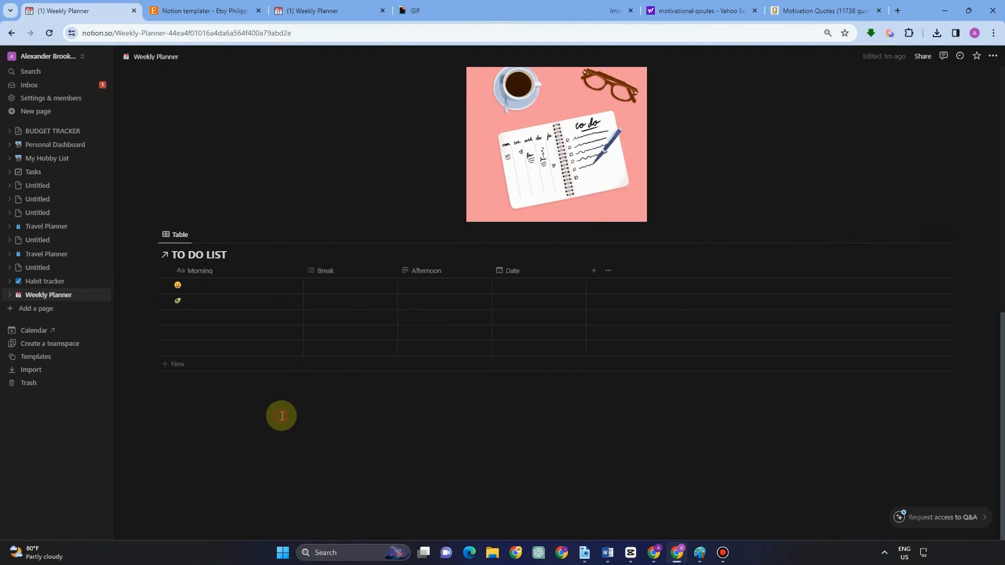
pyautogui.write('/')
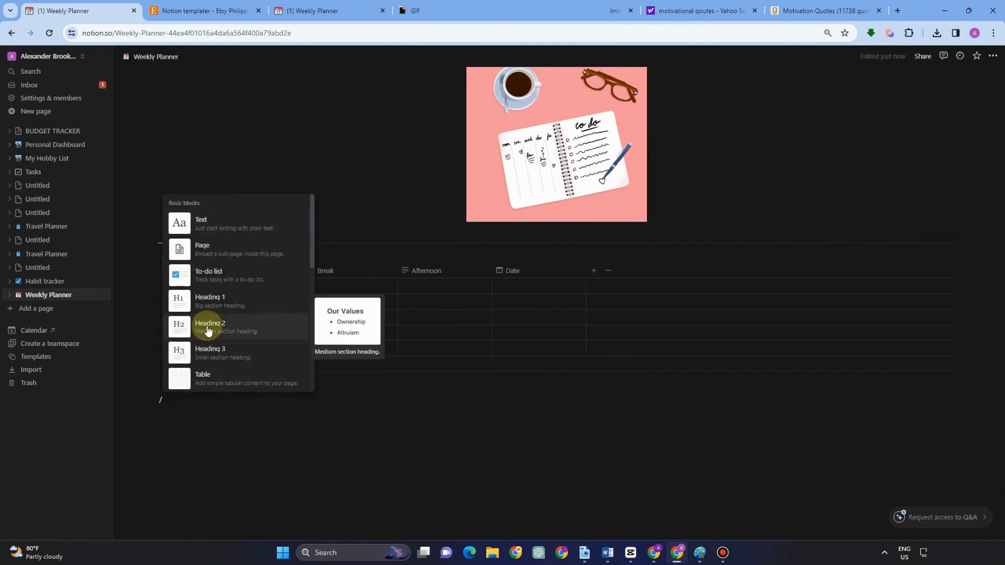
pyautogui.scroll(-3, 210, 335)
pyautogui.scroll(-5, 212, 337)
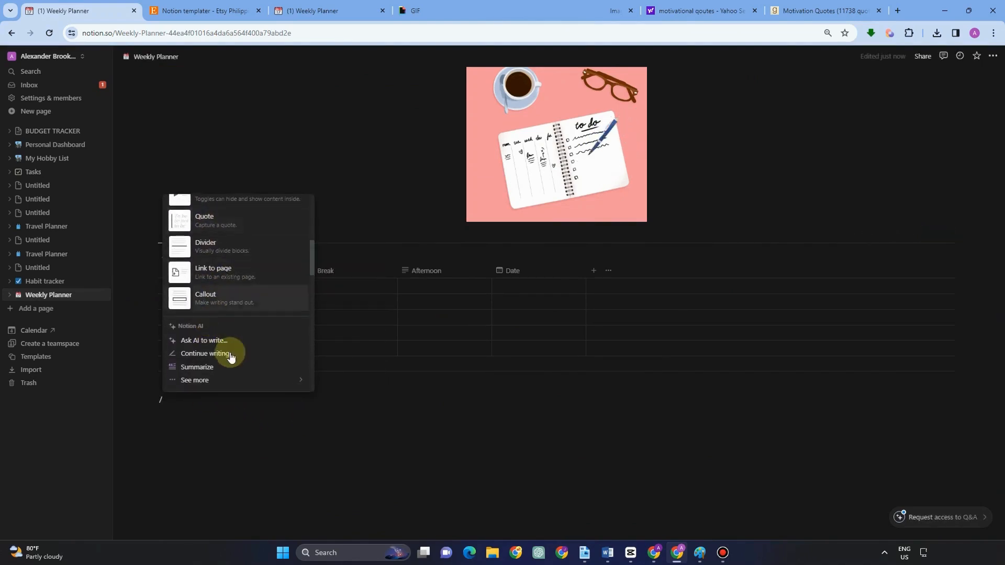
pyautogui.scroll(-3, 228, 356)
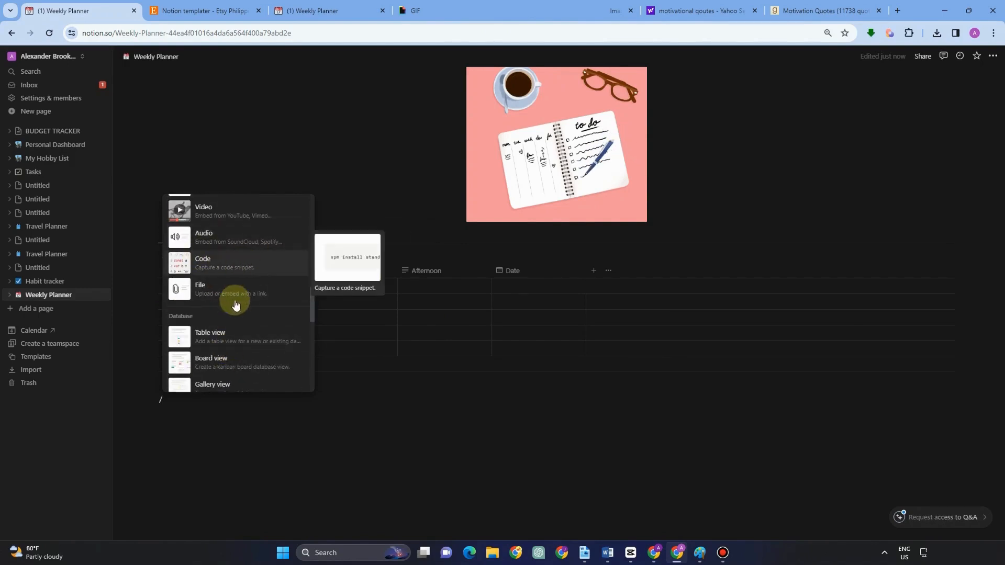
pyautogui.scroll(-1, 246, 319)
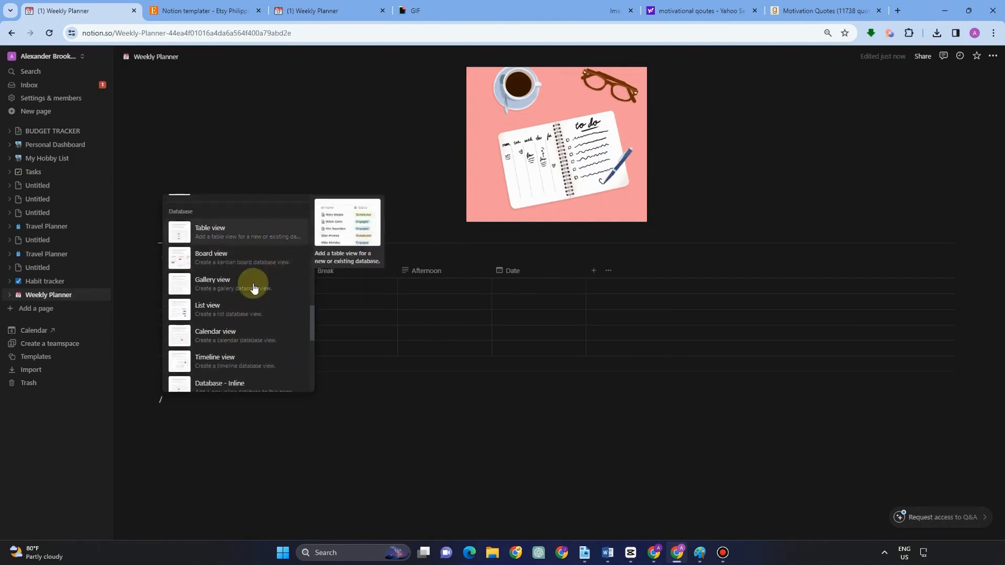
pyautogui.click(225, 285)
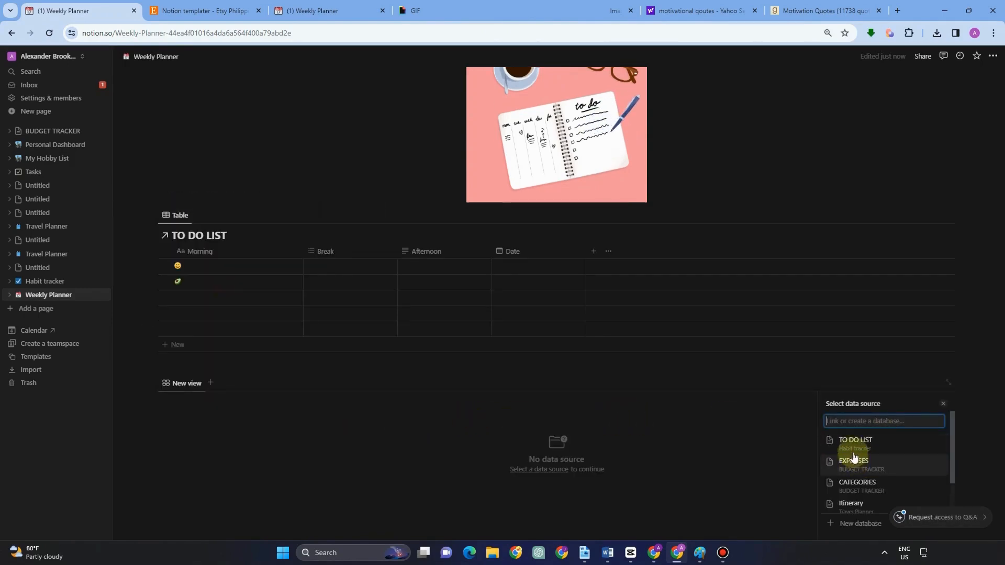
pyautogui.click(866, 451)
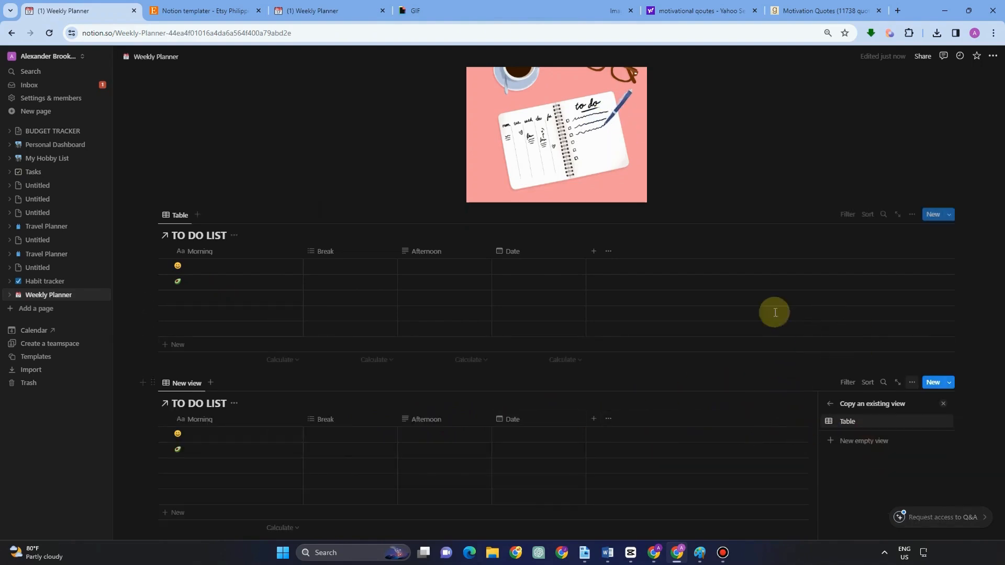
# Step: Review the Weekly Planner page from cover to linked tables and compare it with the Notion template listings on Etsy
pyautogui.scroll(10, 825, 155)
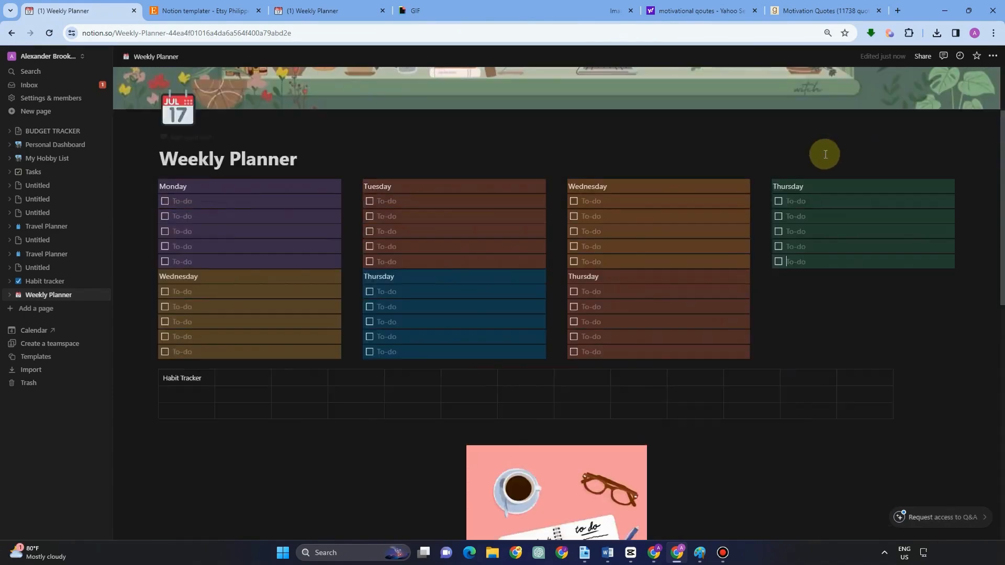
pyautogui.scroll(-15, 714, 308)
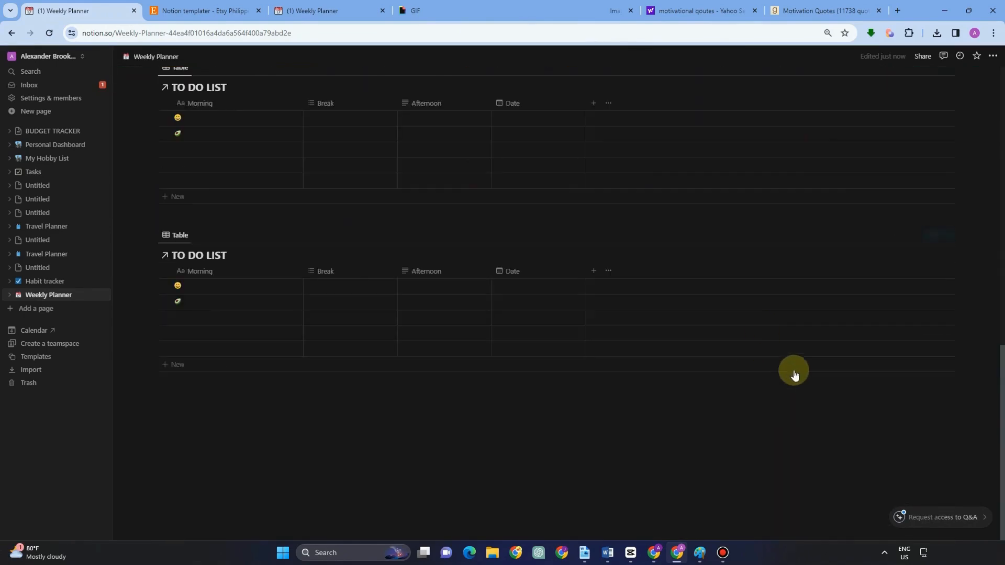
pyautogui.scroll(15, 759, 319)
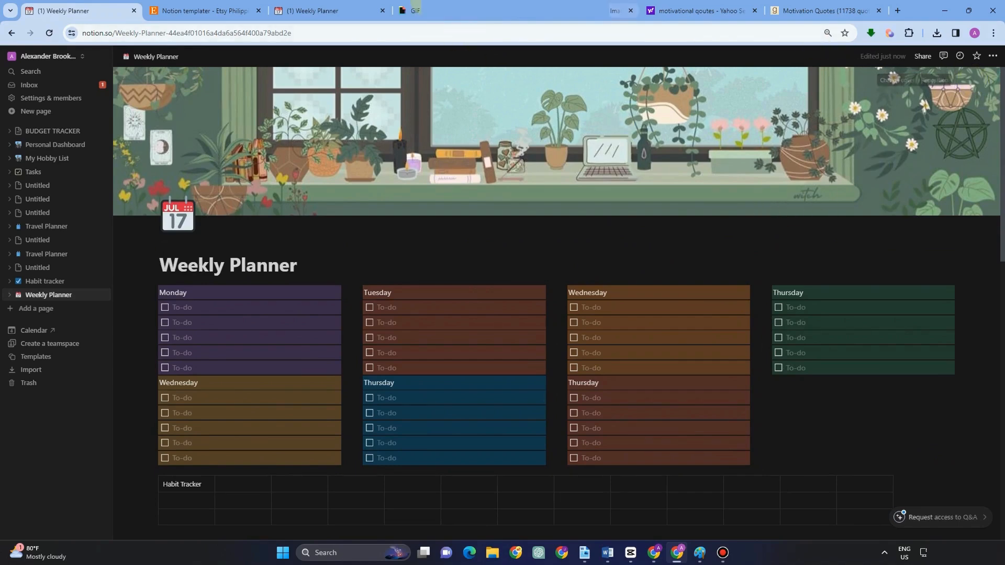
pyautogui.click(232, 10)
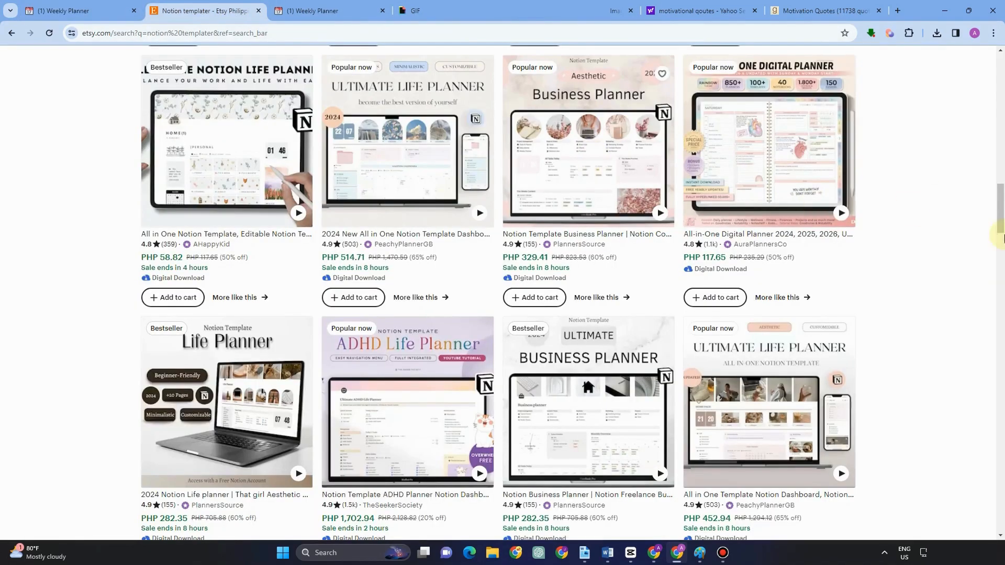
pyautogui.click(70, 11)
pyautogui.scroll(-1, 774, 341)
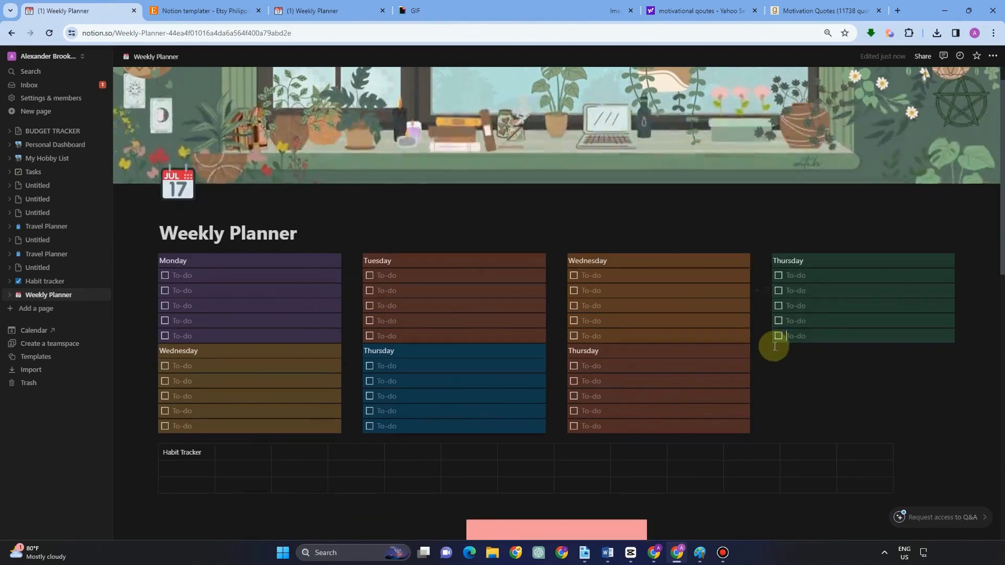
pyautogui.scroll(1, 766, 351)
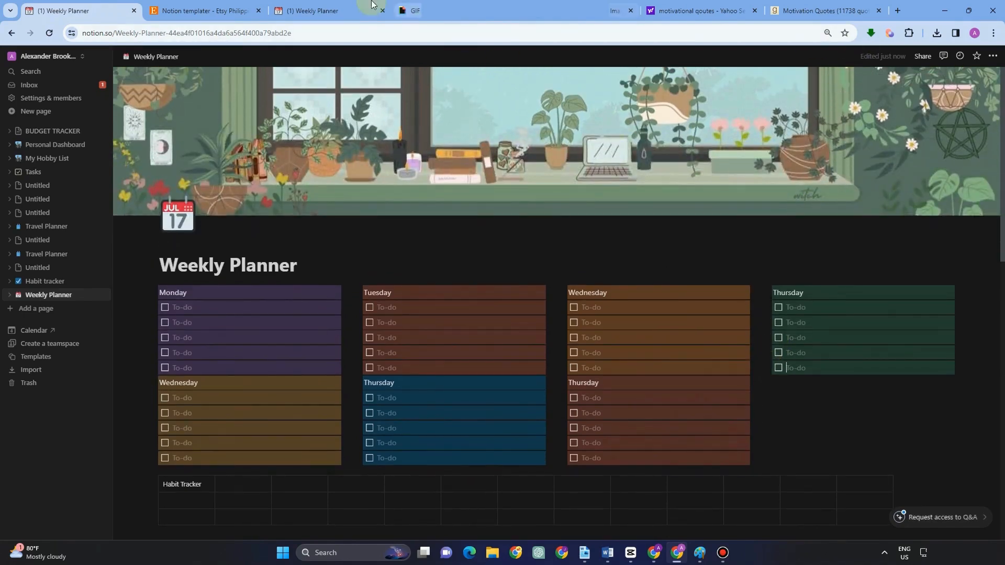
pyautogui.click(233, 10)
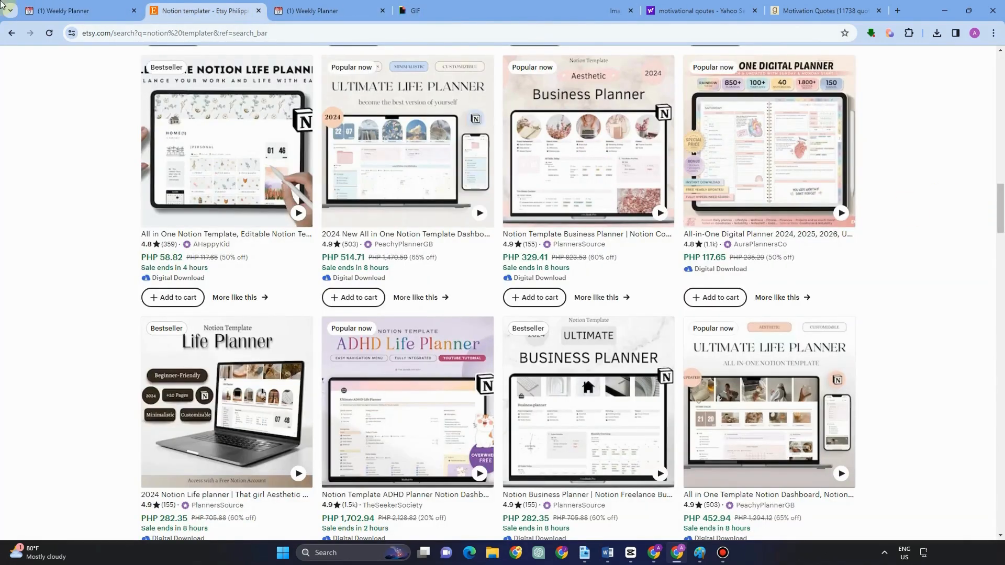